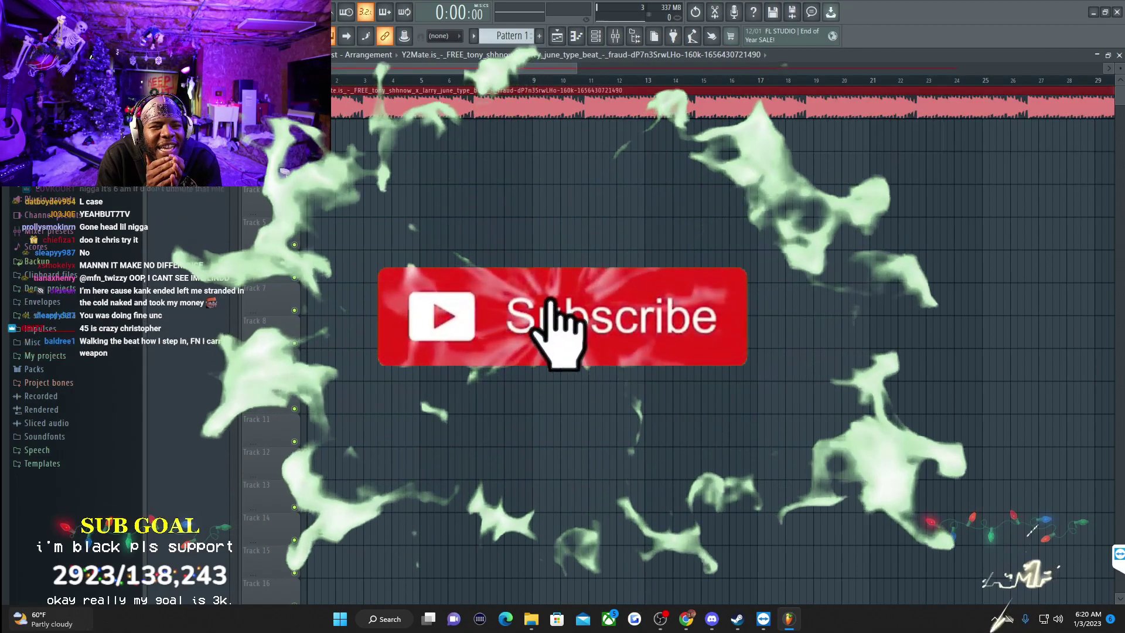
Step: Record a vocal take over the beat on the second playlist track
{"action": "key", "text": "space"}
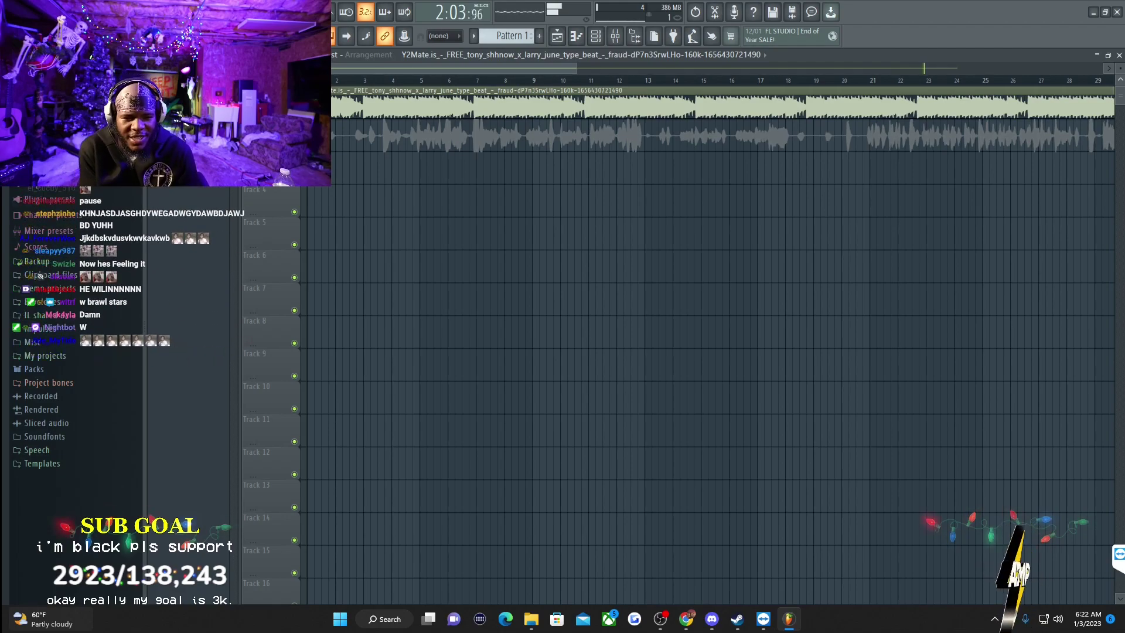
{"action": "key", "text": "space"}
{"action": "left_click", "coordinate": [368, 164]}
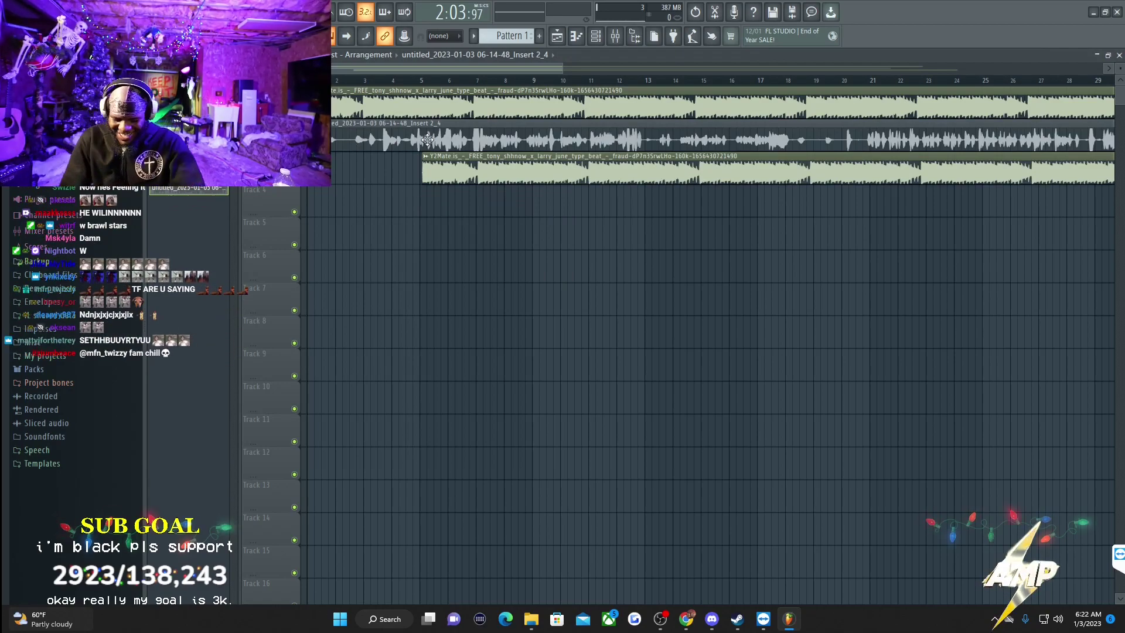
{"action": "left_click_drag", "start_coordinate": [427, 139], "coordinate": [390, 139]}
{"action": "right_click", "coordinate": [473, 167]}
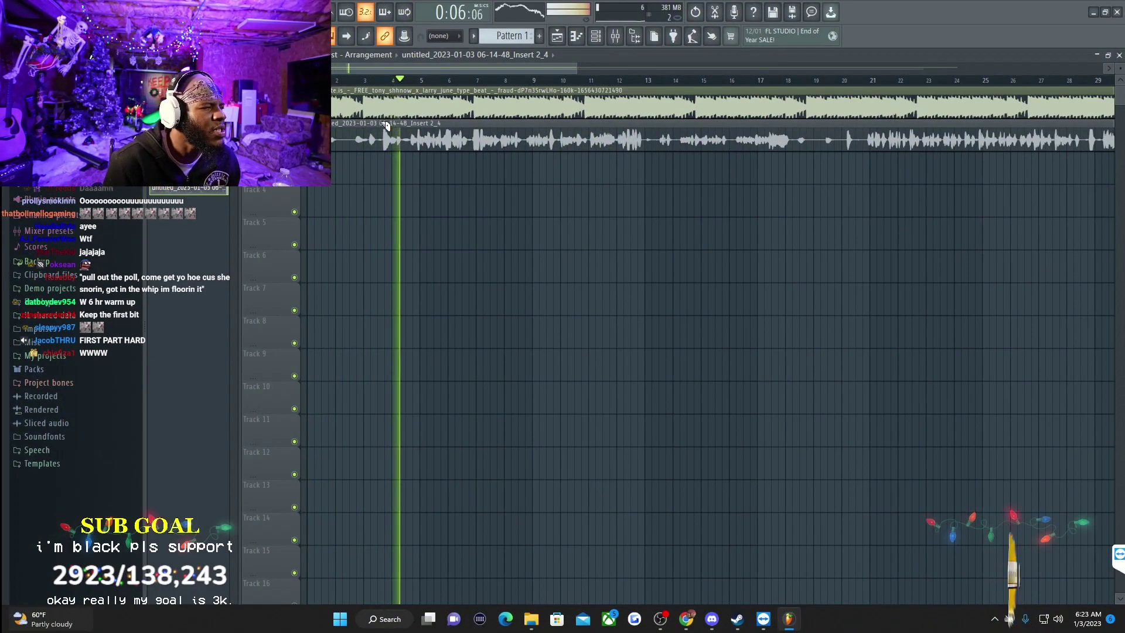
Step: Split the vocal clip on the second track shortly before bar 4, delete the leading piece and stop playback
{"action": "left_click_drag", "start_coordinate": [383, 167], "coordinate": [384, 171]}
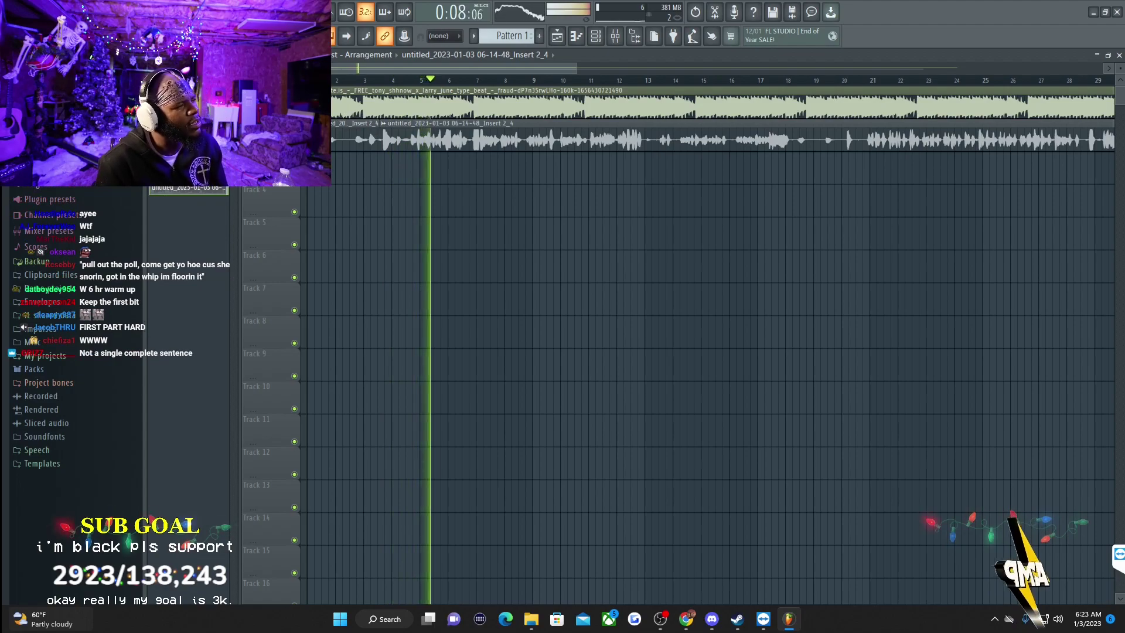
{"action": "key", "text": "space"}
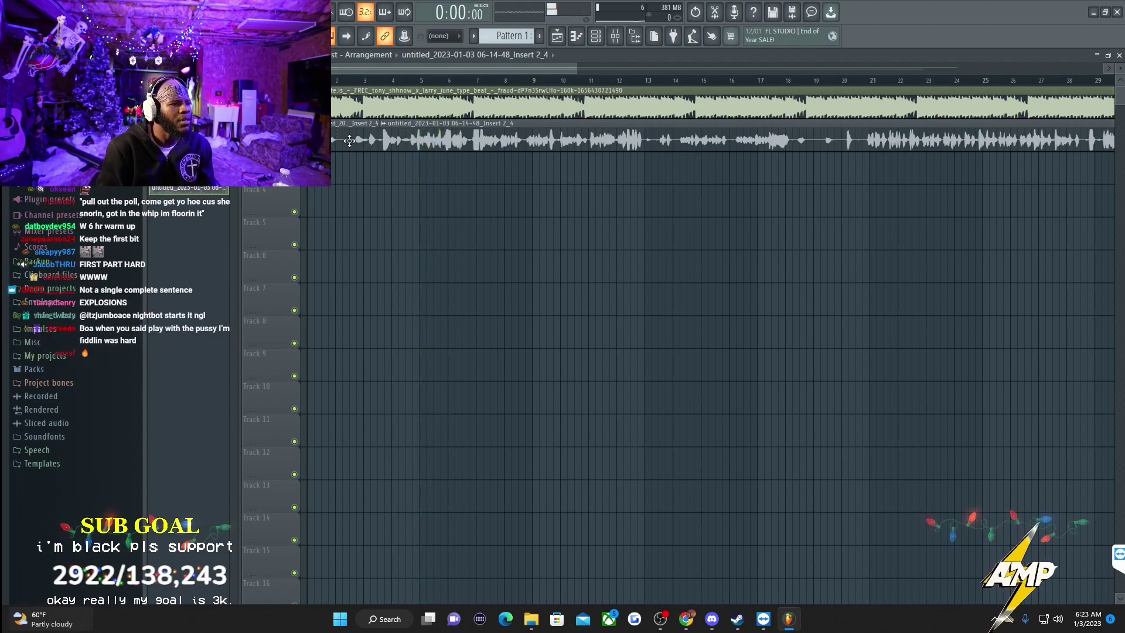
{"action": "right_click", "coordinate": [360, 138]}
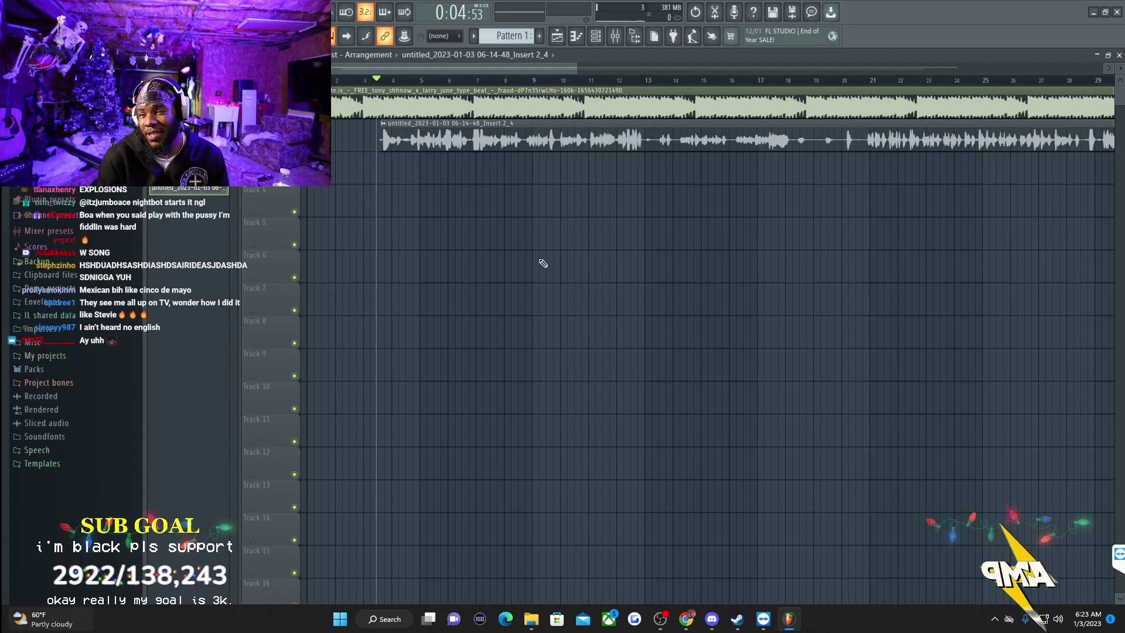
Step: Play back the trimmed vocal take with the beat and replay it from about bar 10
{"action": "key", "text": "space"}
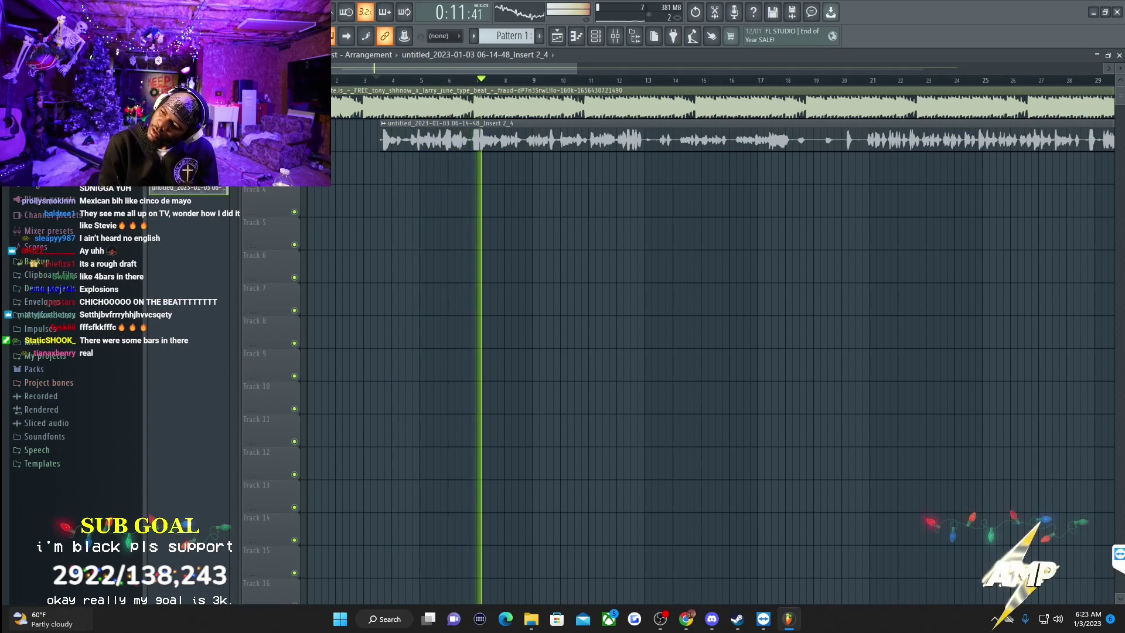
{"action": "scroll", "coordinate": [590, 135], "scroll_direction": "right", "scroll_amount": 2}
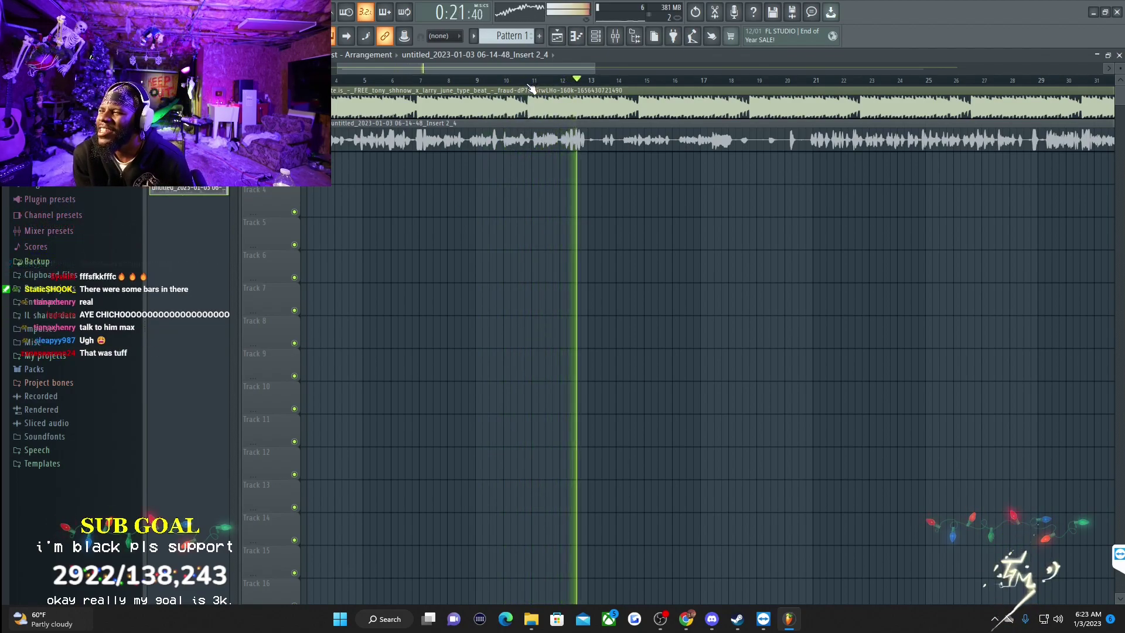
{"action": "key", "text": "space"}
{"action": "left_click", "coordinate": [514, 81]}
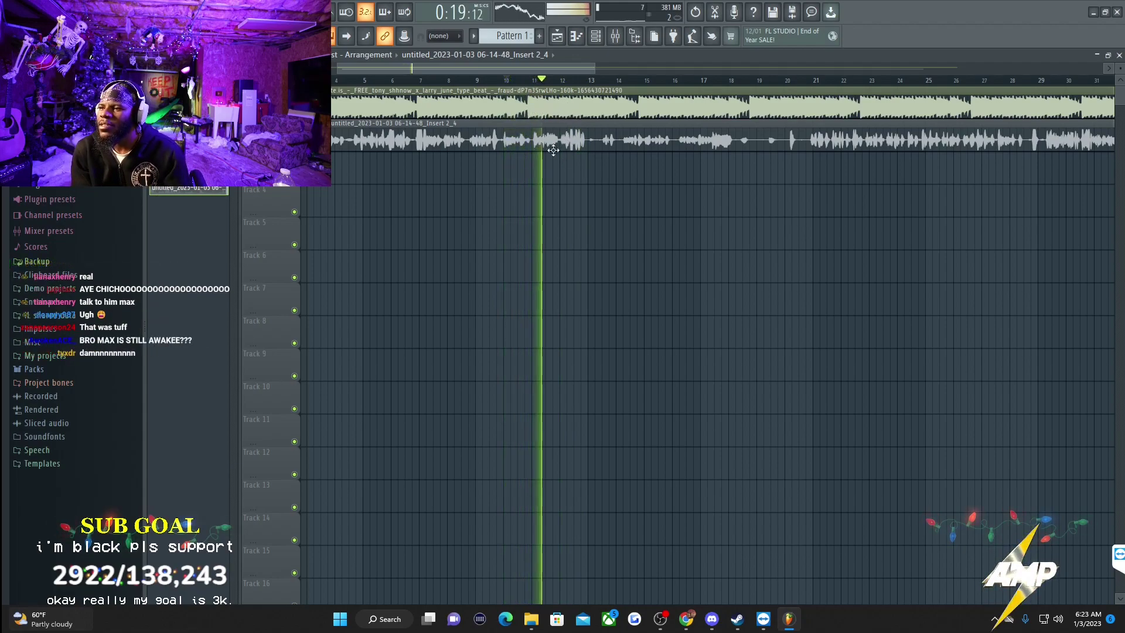
{"action": "key", "text": "space"}
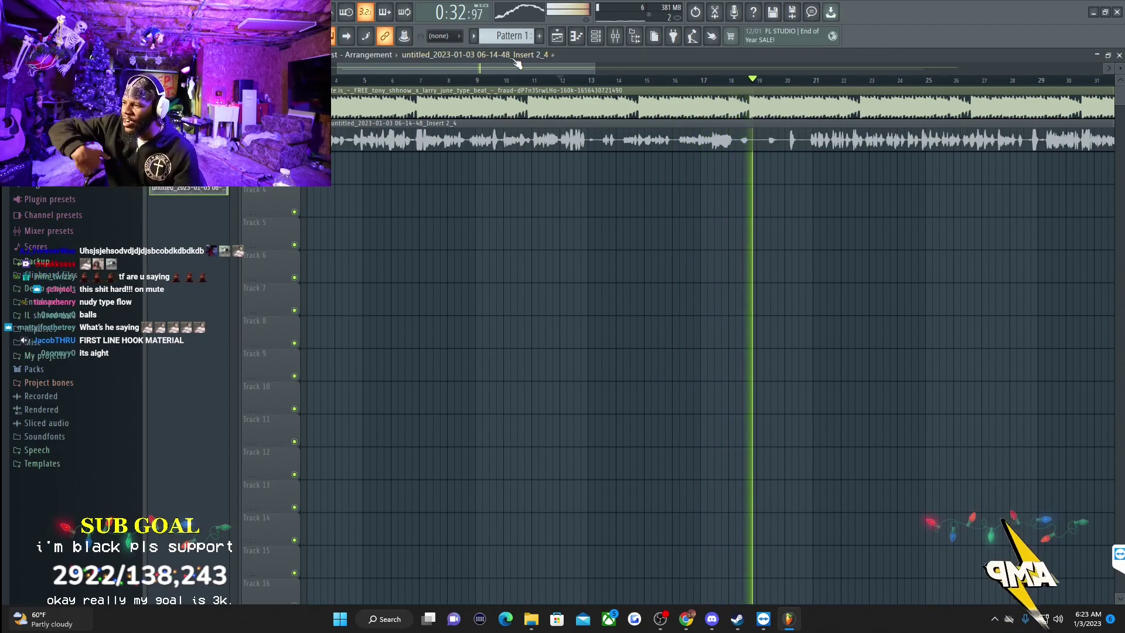
Step: Listen through the rest of the vocal take and look over the 2020 Main insert's effects in the mixer
{"action": "left_click_drag", "start_coordinate": [510, 63], "coordinate": [617, 99]}
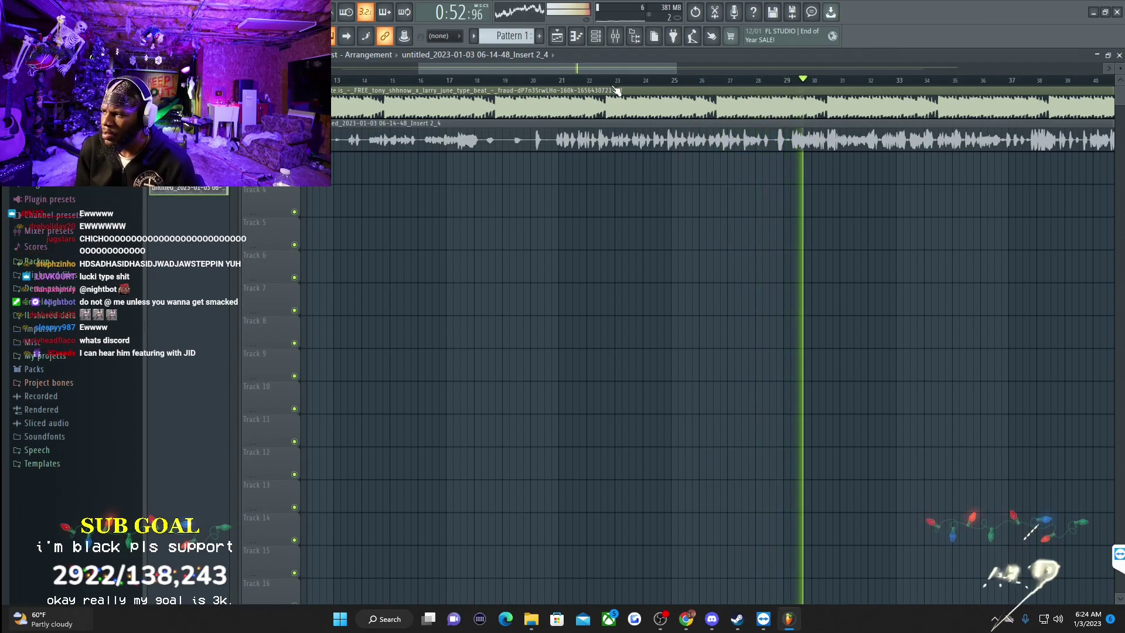
{"action": "left_click_drag", "start_coordinate": [604, 67], "coordinate": [684, 106]}
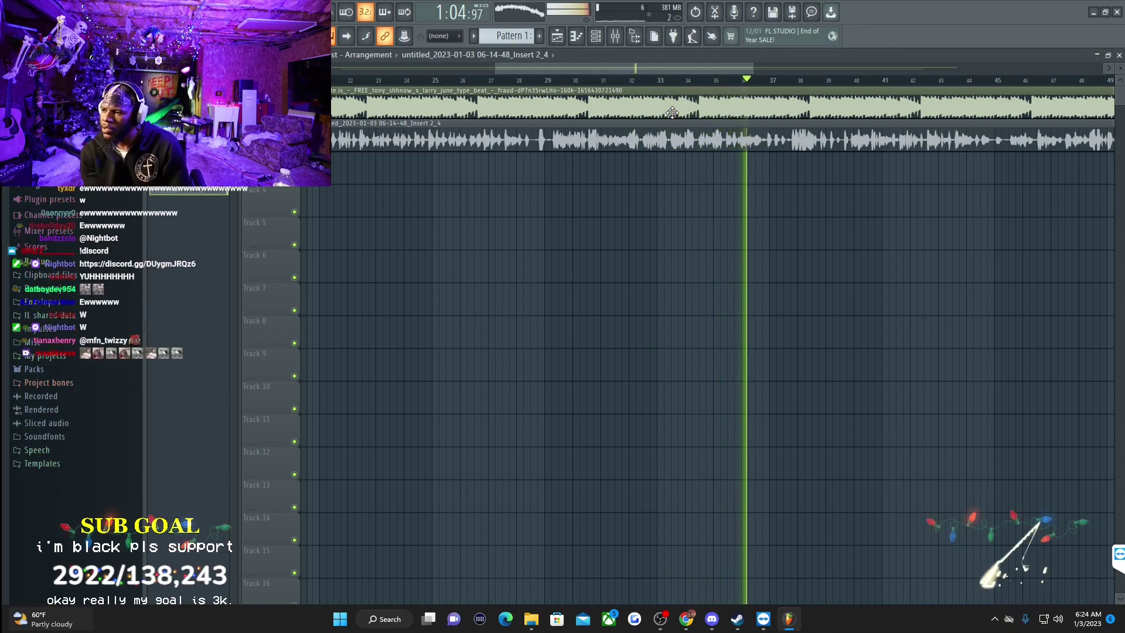
{"action": "left_click_drag", "start_coordinate": [649, 71], "coordinate": [700, 76]}
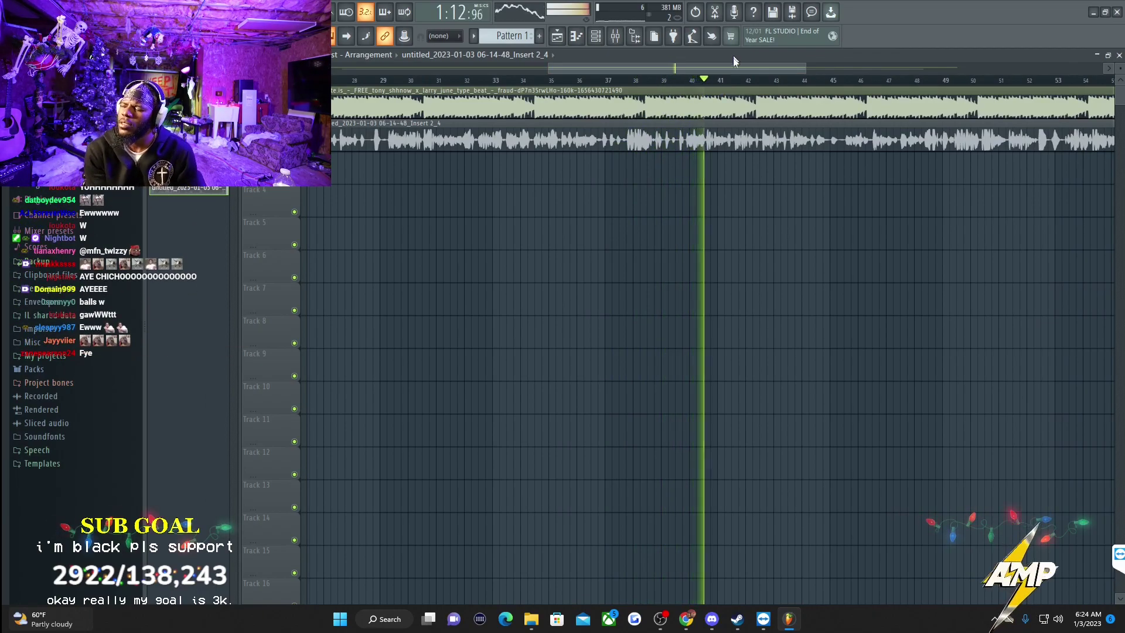
{"action": "left_click_drag", "start_coordinate": [737, 65], "coordinate": [786, 75]}
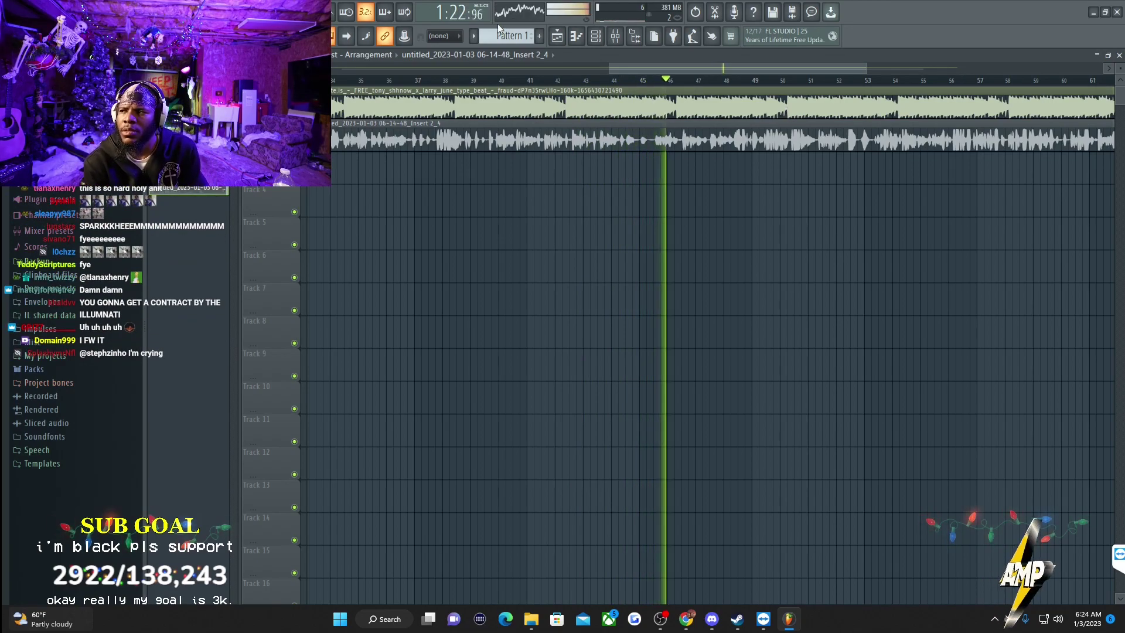
{"action": "left_click", "coordinate": [616, 36]}
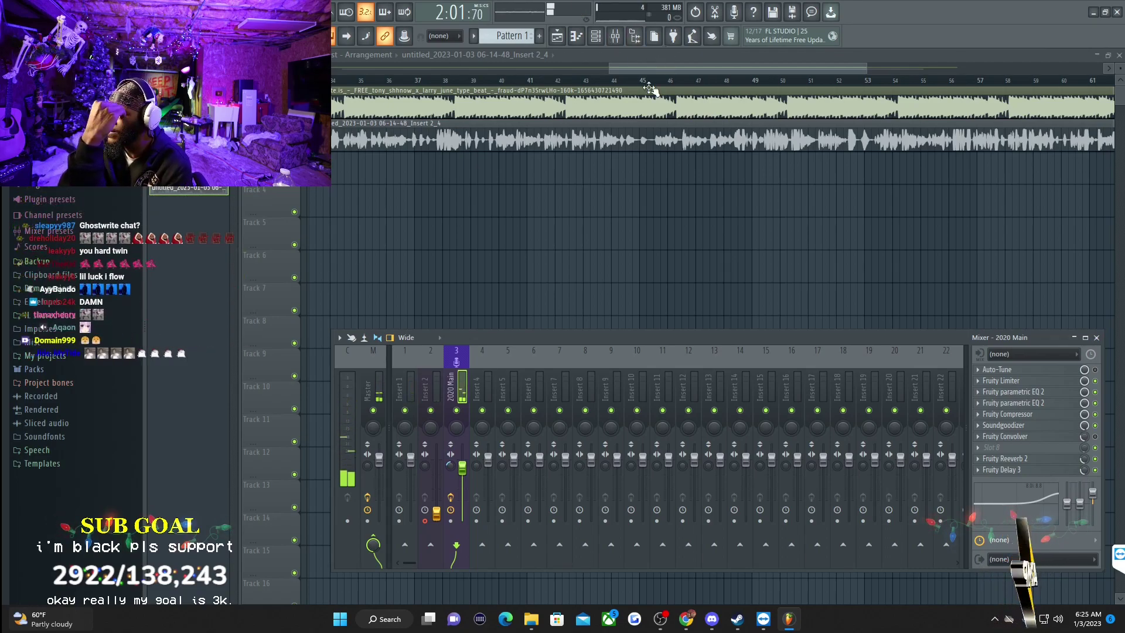
{"action": "key", "text": "F9"}
Step: Play the vocal take again from bar 21, check the 2020 Main insert in the mixer and stop around bar 62
{"action": "left_click_drag", "start_coordinate": [680, 68], "coordinate": [390, 63]}
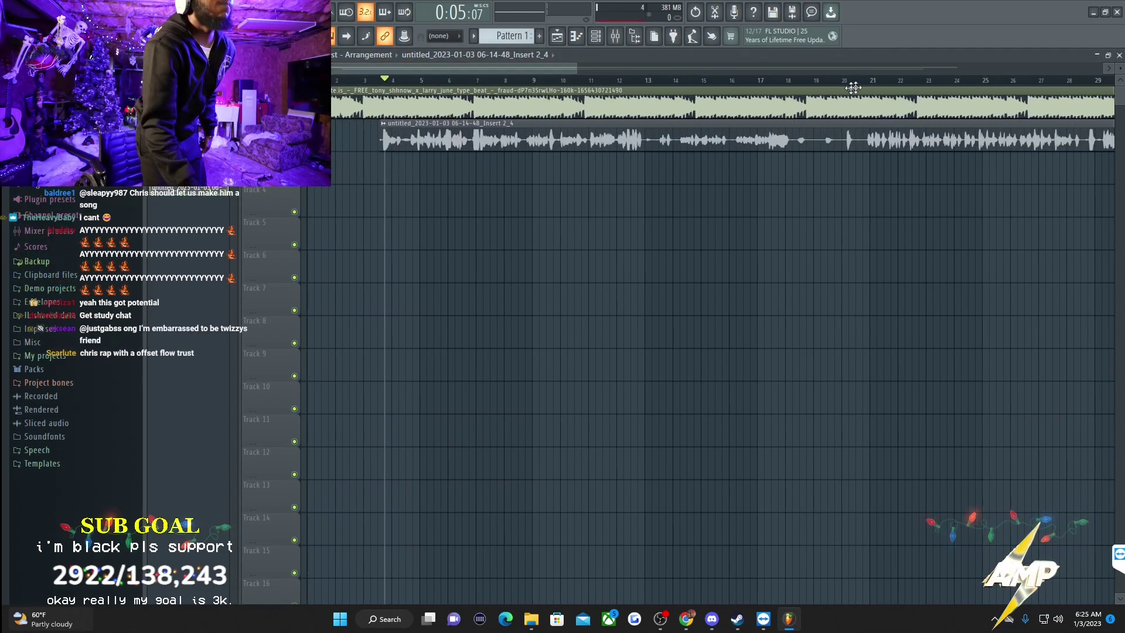
{"action": "left_click", "coordinate": [872, 81]}
{"action": "left_click_drag", "start_coordinate": [508, 65], "coordinate": [603, 74]}
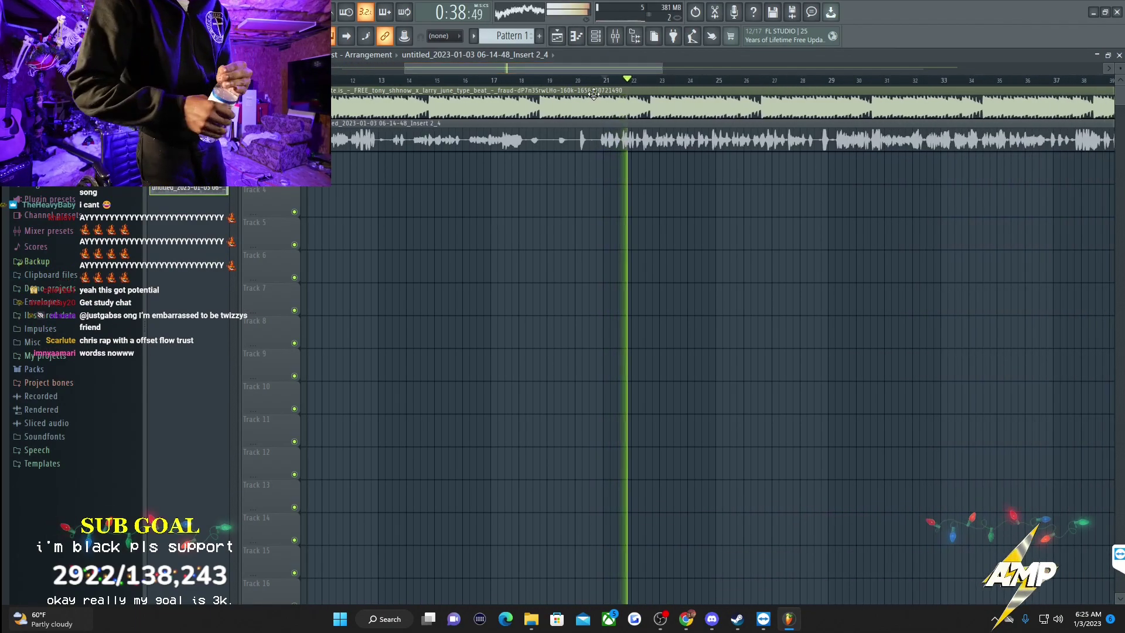
{"action": "left_click", "coordinate": [614, 36]}
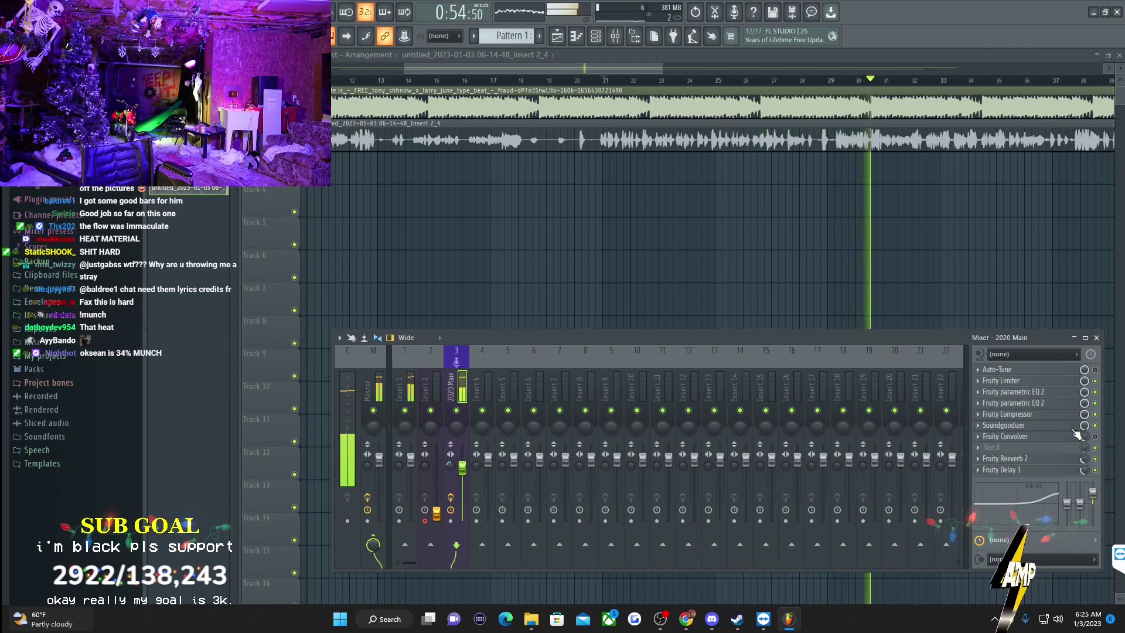
{"action": "key", "text": "F9"}
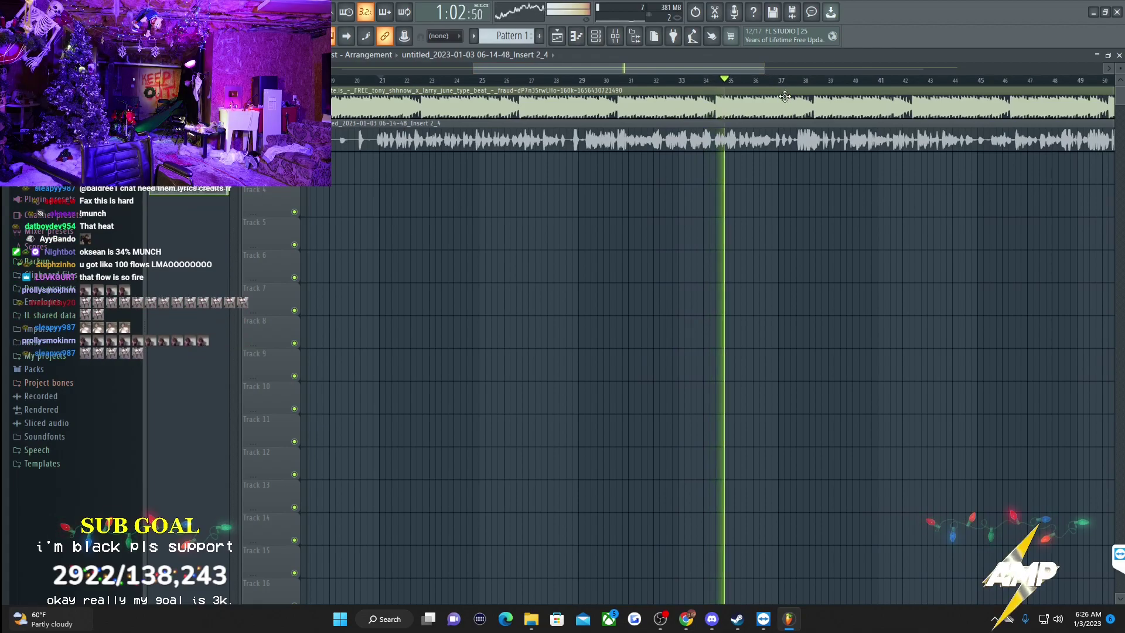
{"action": "left_click_drag", "start_coordinate": [764, 68], "coordinate": [840, 113]}
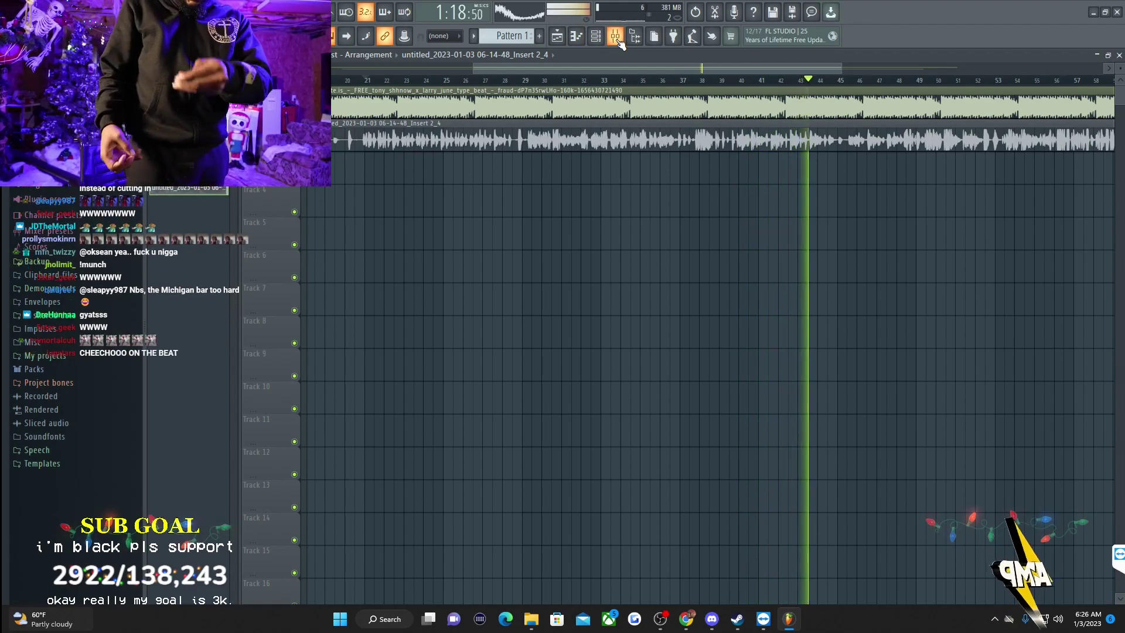
{"action": "left_click_drag", "start_coordinate": [596, 68], "coordinate": [676, 100]}
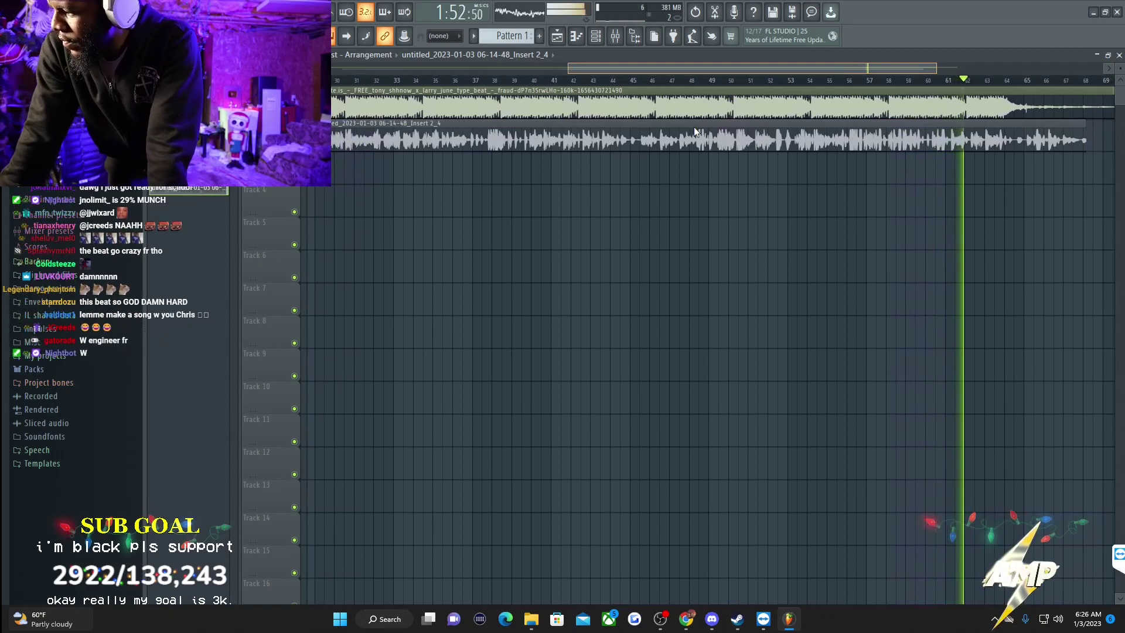
{"action": "key", "text": "space"}
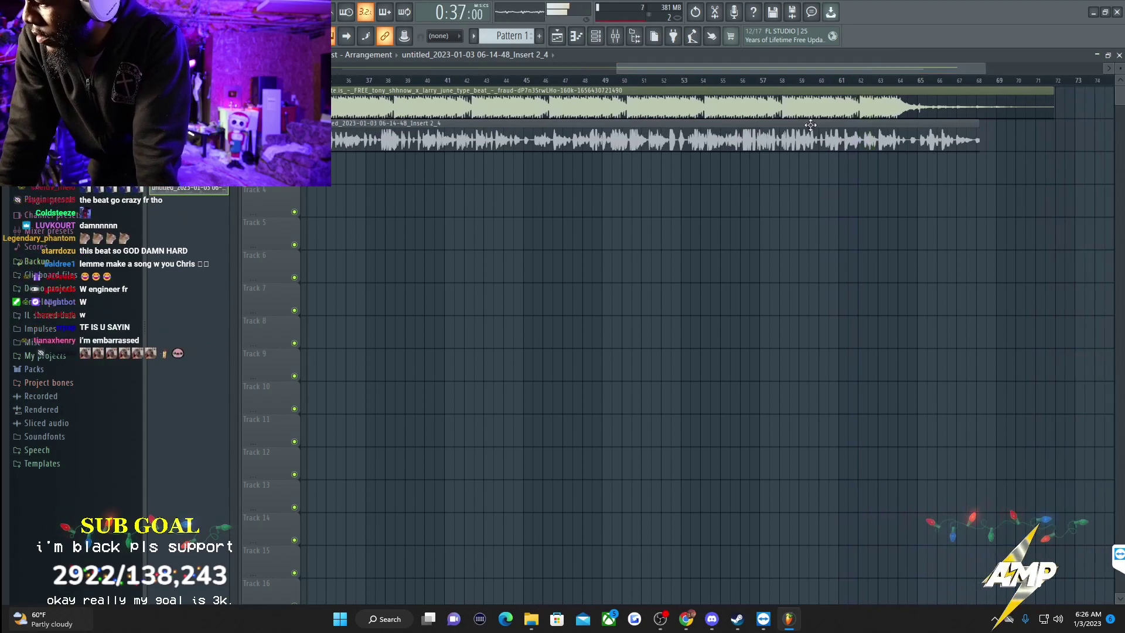
Step: Return to the start of the song and play the beat with the vocal take from the opening bars
{"action": "left_click_drag", "start_coordinate": [656, 87], "coordinate": [117, 82]}
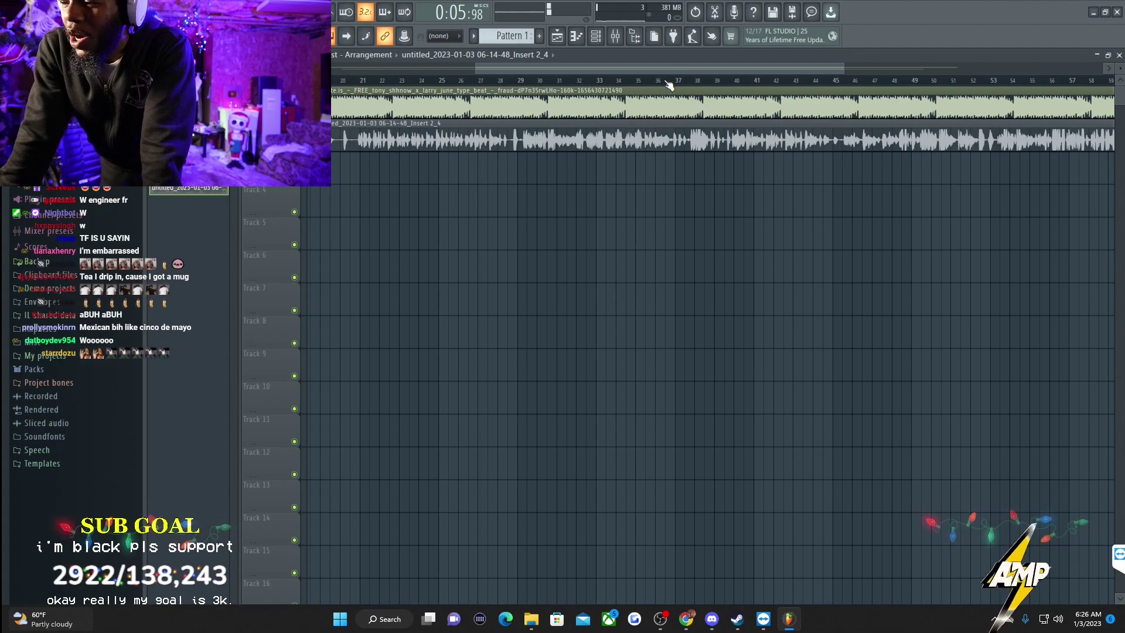
{"action": "left_click_drag", "start_coordinate": [667, 66], "coordinate": [524, 65]}
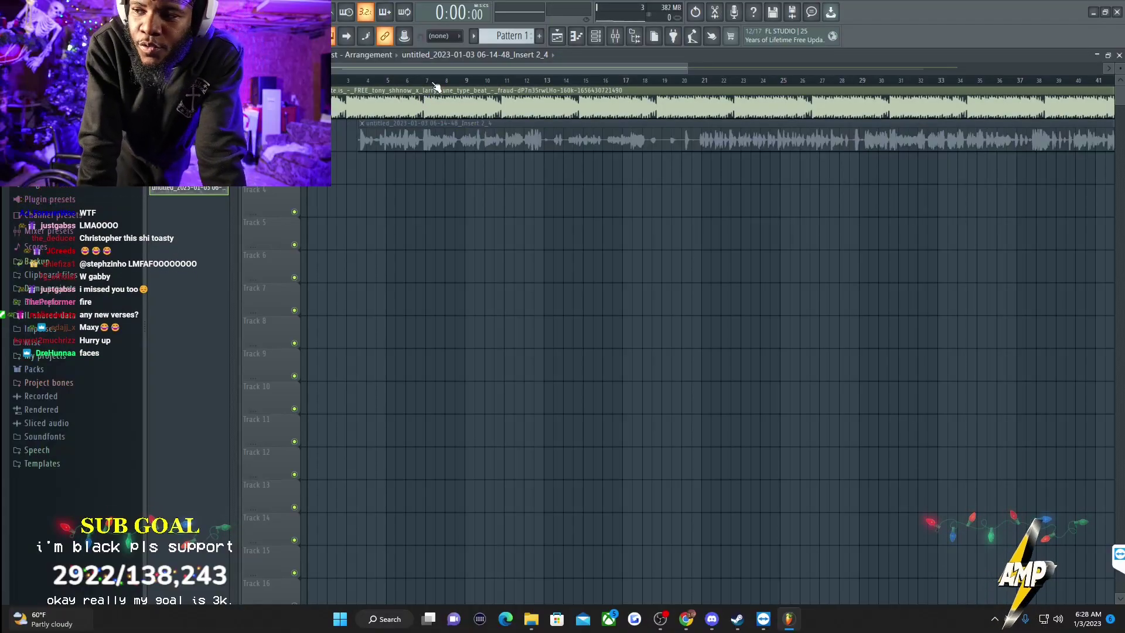
{"action": "left_click_drag", "start_coordinate": [432, 82], "coordinate": [495, 94]}
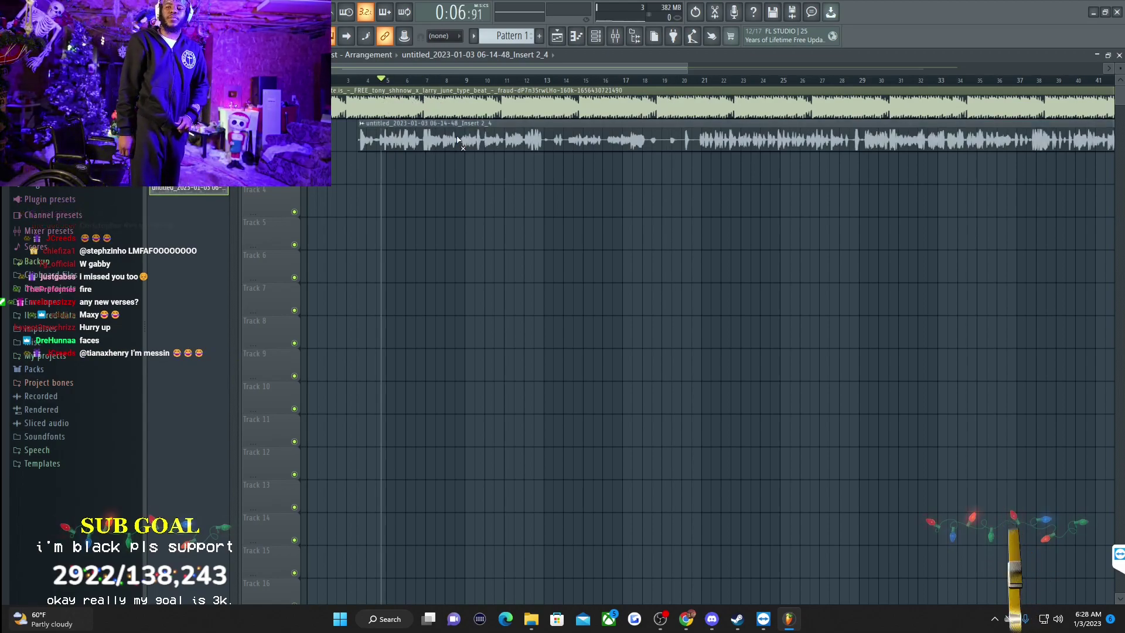
{"action": "key", "text": "space"}
{"action": "key", "text": "space"}
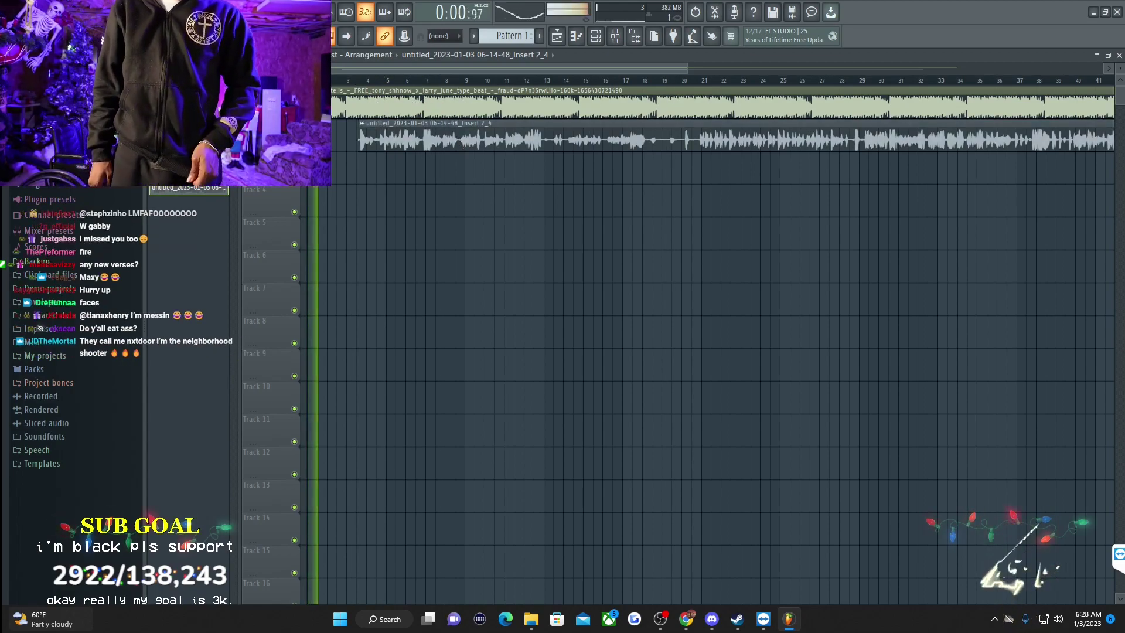
{"action": "key", "text": "space"}
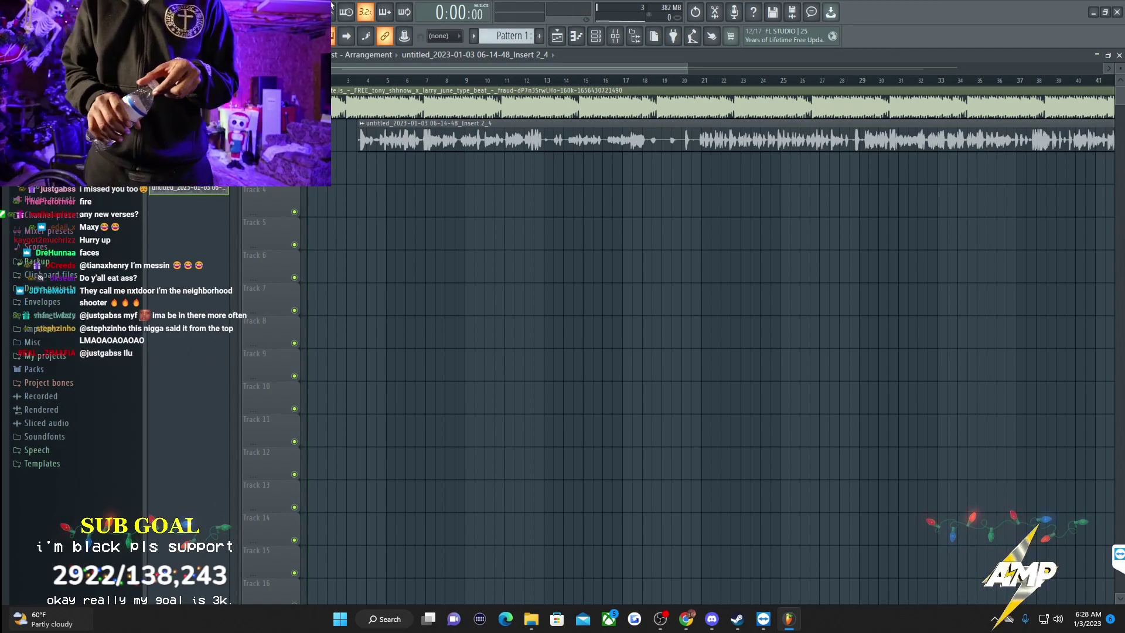
{"action": "left_click", "coordinate": [338, 79]}
{"action": "key", "text": "space"}
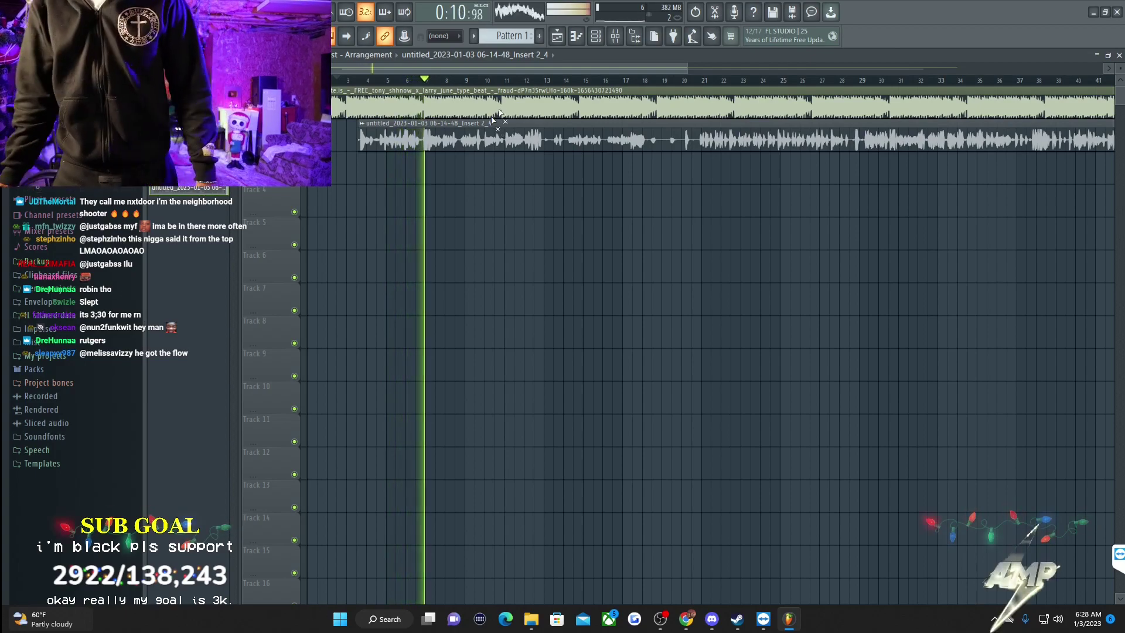
Step: Check the 2020 Main insert in the mixer and replay the vocal take from about bar 21 and from about bar 18
{"action": "left_click", "coordinate": [613, 40]}
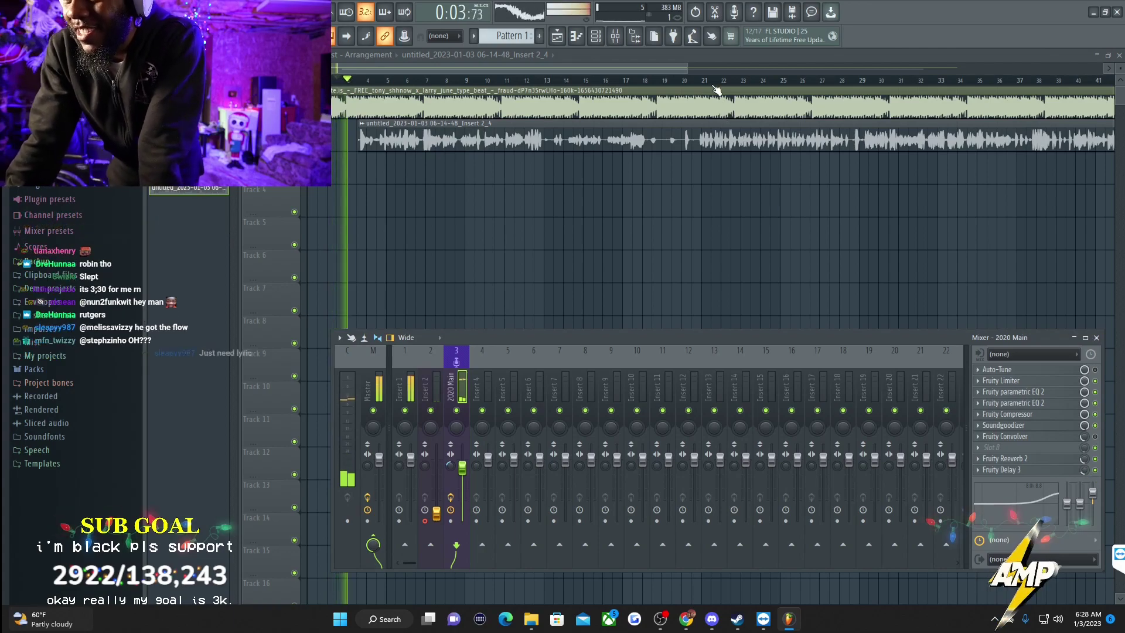
{"action": "left_click", "coordinate": [1096, 337]}
{"action": "left_click", "coordinate": [697, 78]}
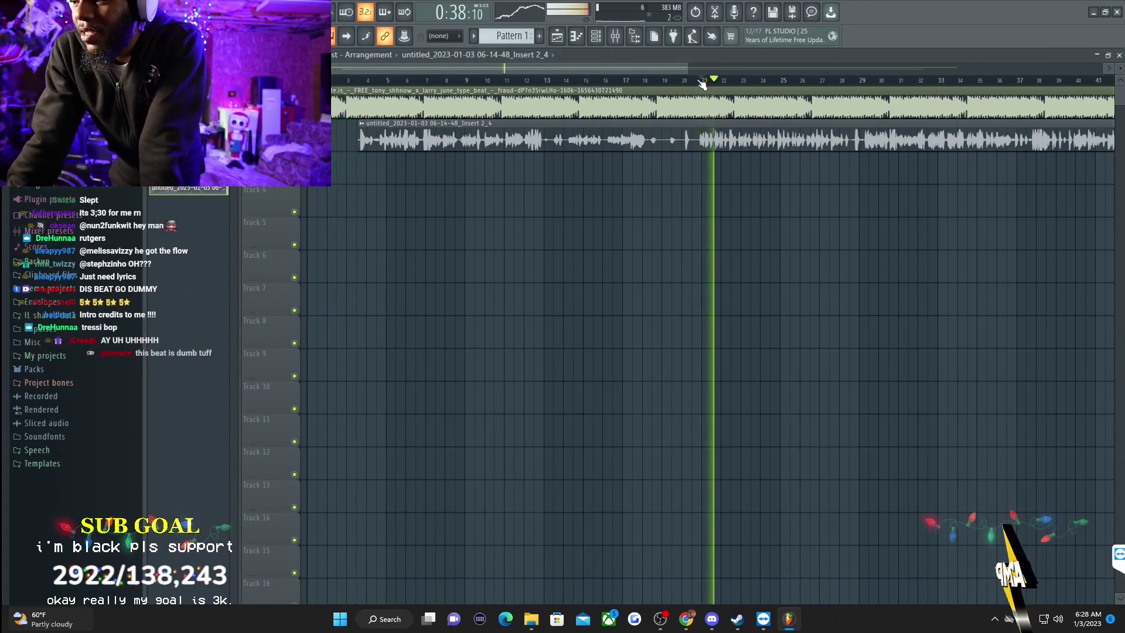
{"action": "key", "text": "space"}
{"action": "left_click", "coordinate": [655, 82]}
{"action": "key", "text": "space"}
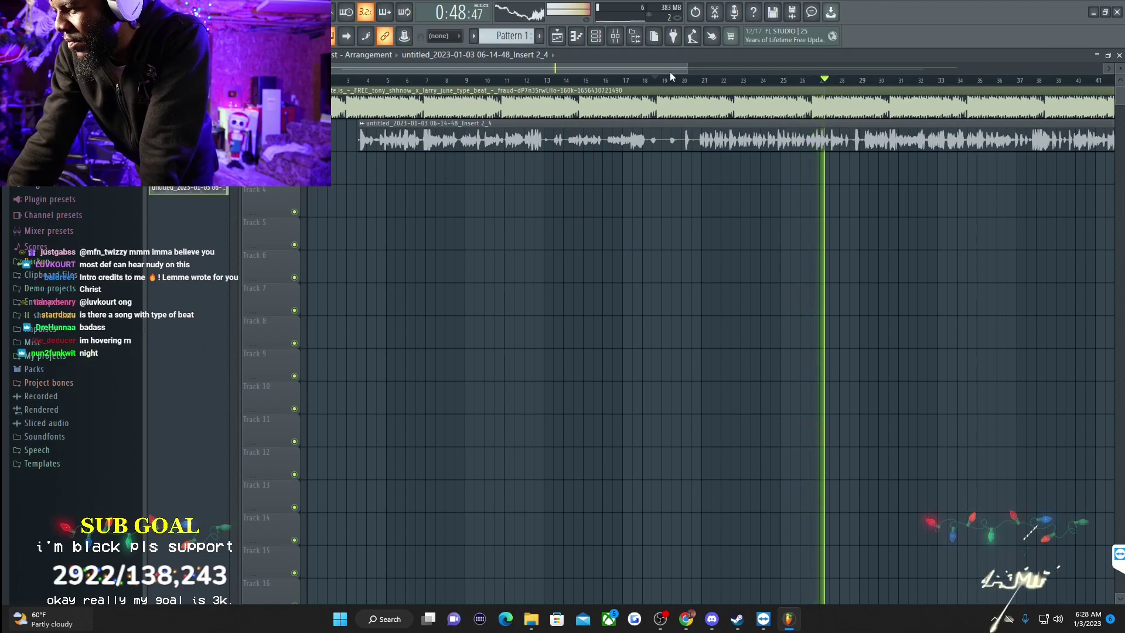
{"action": "left_click_drag", "start_coordinate": [686, 69], "coordinate": [1018, 113]}
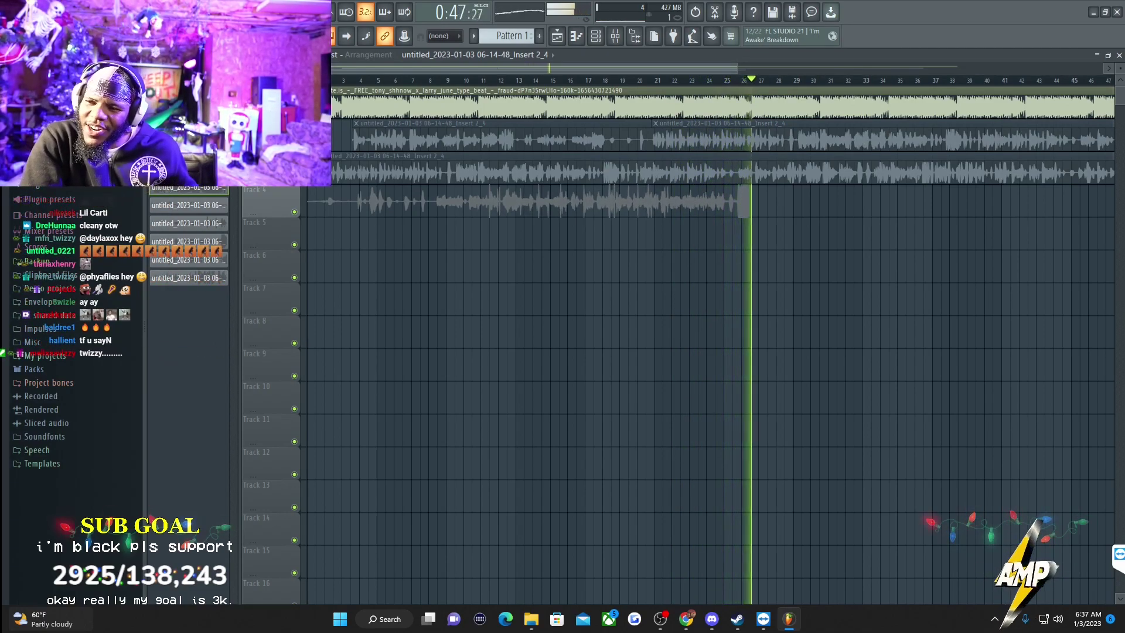
Step: End the recording of a new vocal take on Track 4 and inspect the recorded clip's channel settings
{"action": "key", "text": "space"}
{"action": "key", "text": "space"}
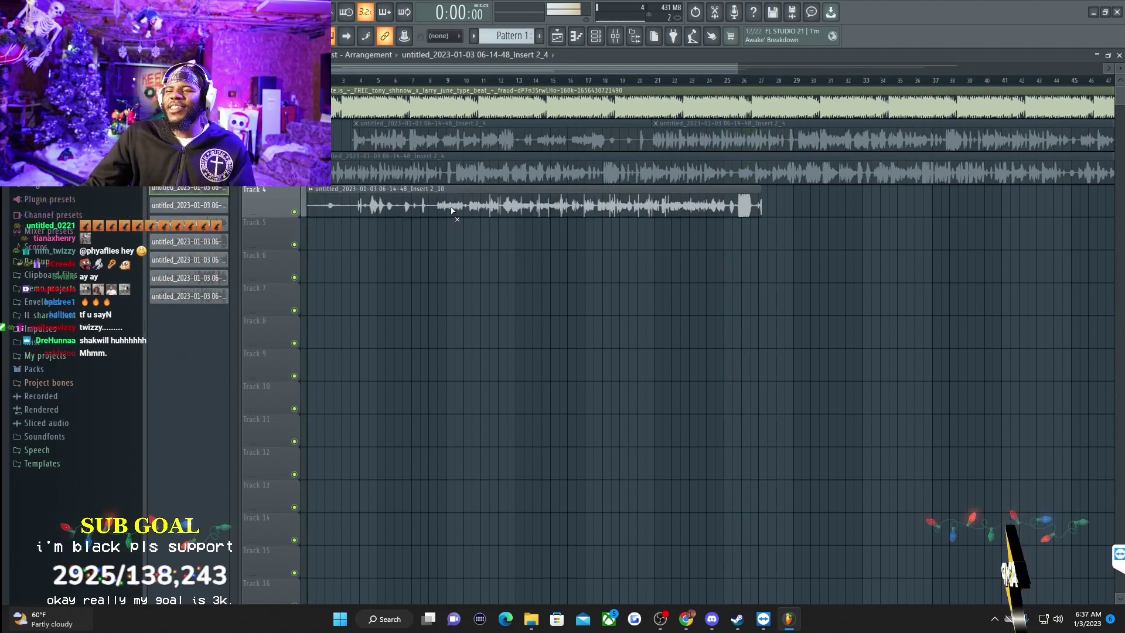
{"action": "double_click", "coordinate": [422, 209]}
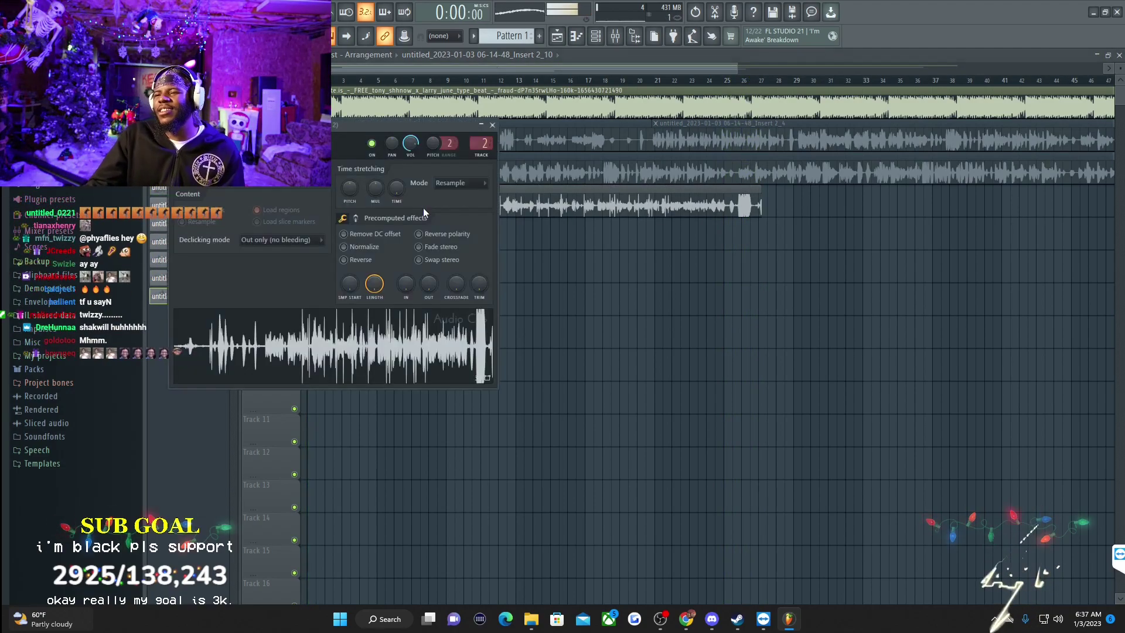
{"action": "left_click", "coordinate": [492, 126]}
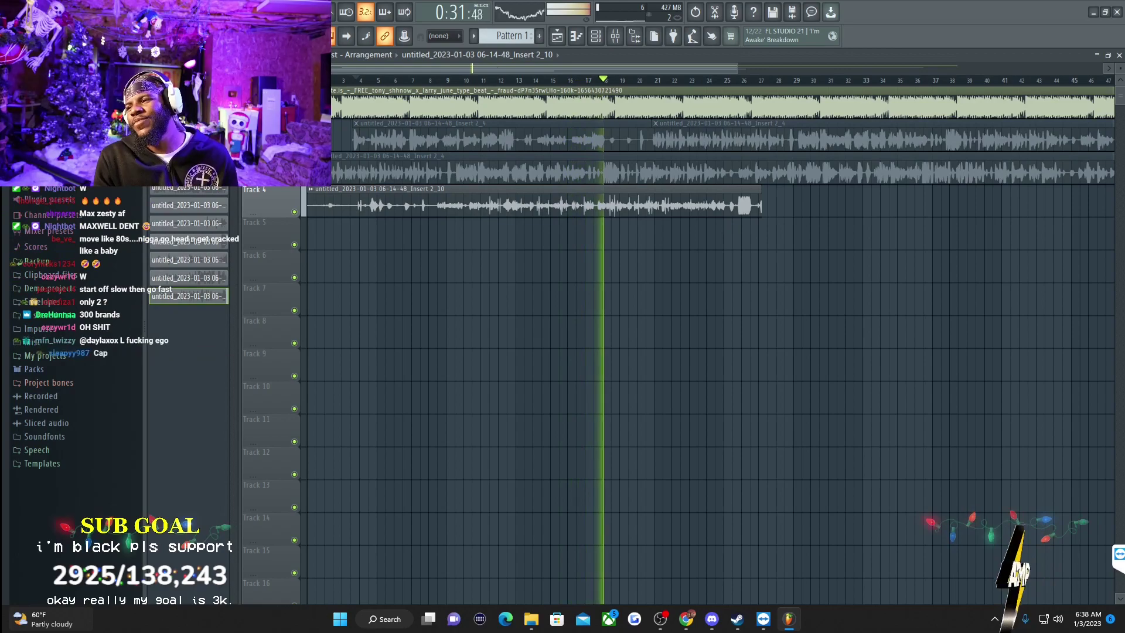
Step: Replay the Track 4 vocal take from about bar 14 over the beat
{"action": "left_click_drag", "start_coordinate": [550, 80], "coordinate": [537, 84]}
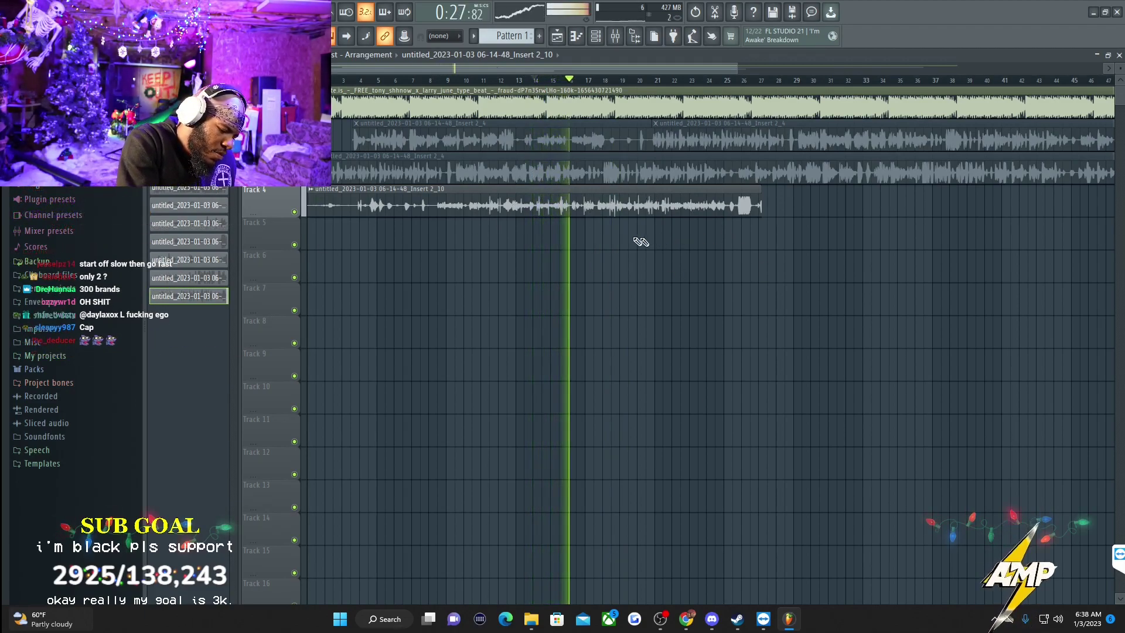
{"action": "key", "text": "space"}
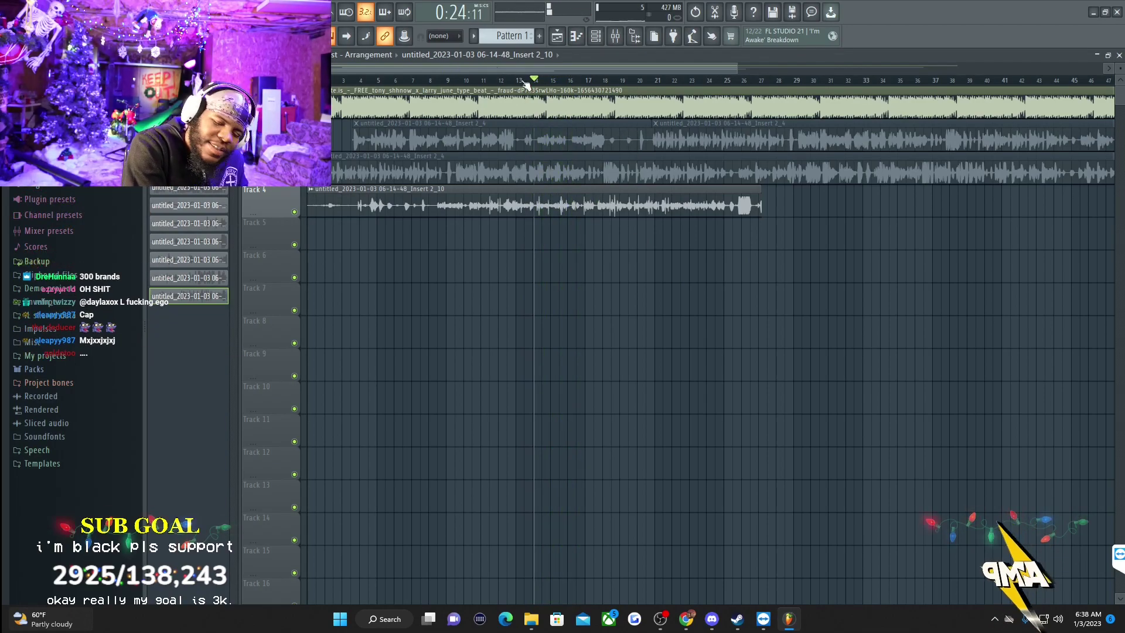
{"action": "key", "text": "space"}
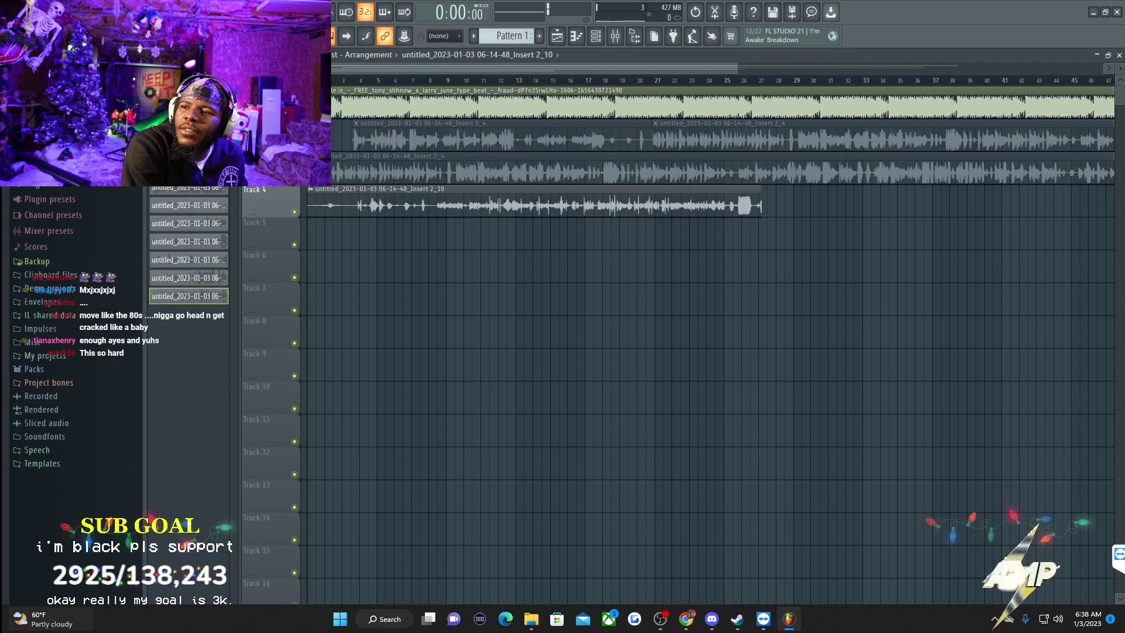
Step: Mute the Track 4 take and play the Track 3 vocal, followed by the first Track 2 vocal clip
{"action": "left_click", "coordinate": [508, 203]}
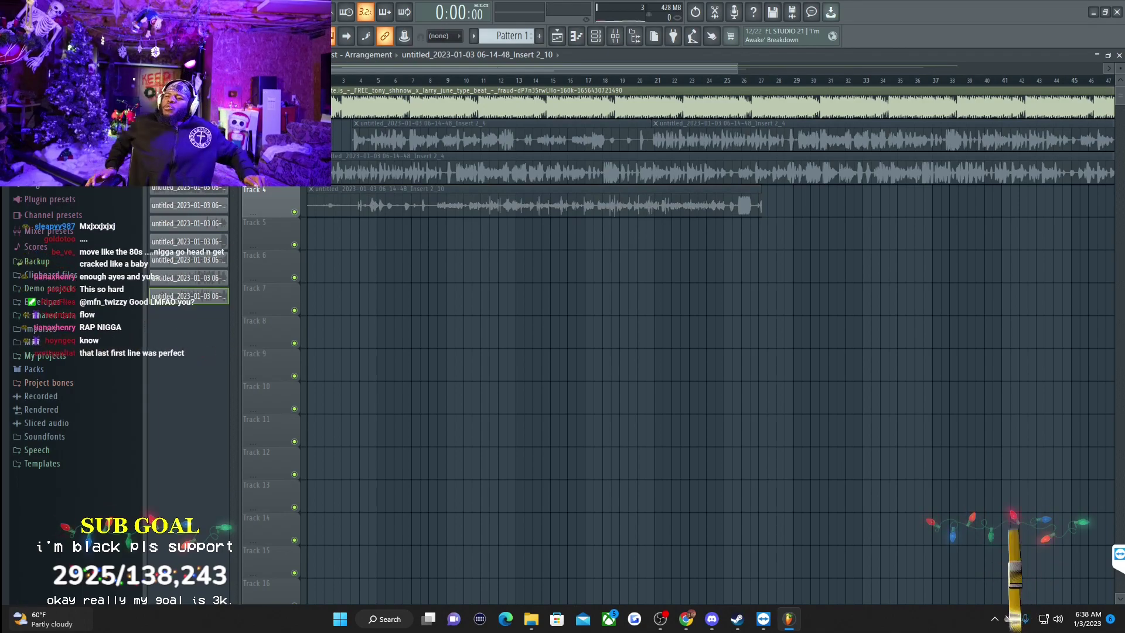
{"action": "left_click", "coordinate": [353, 158]}
{"action": "key", "text": "space"}
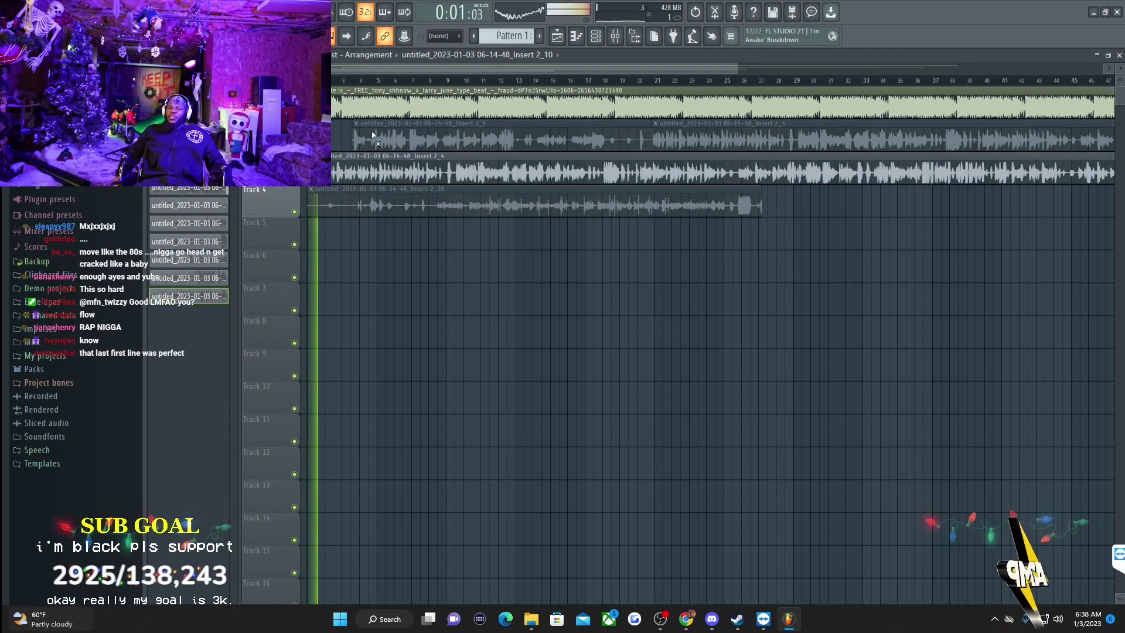
{"action": "key", "text": "space"}
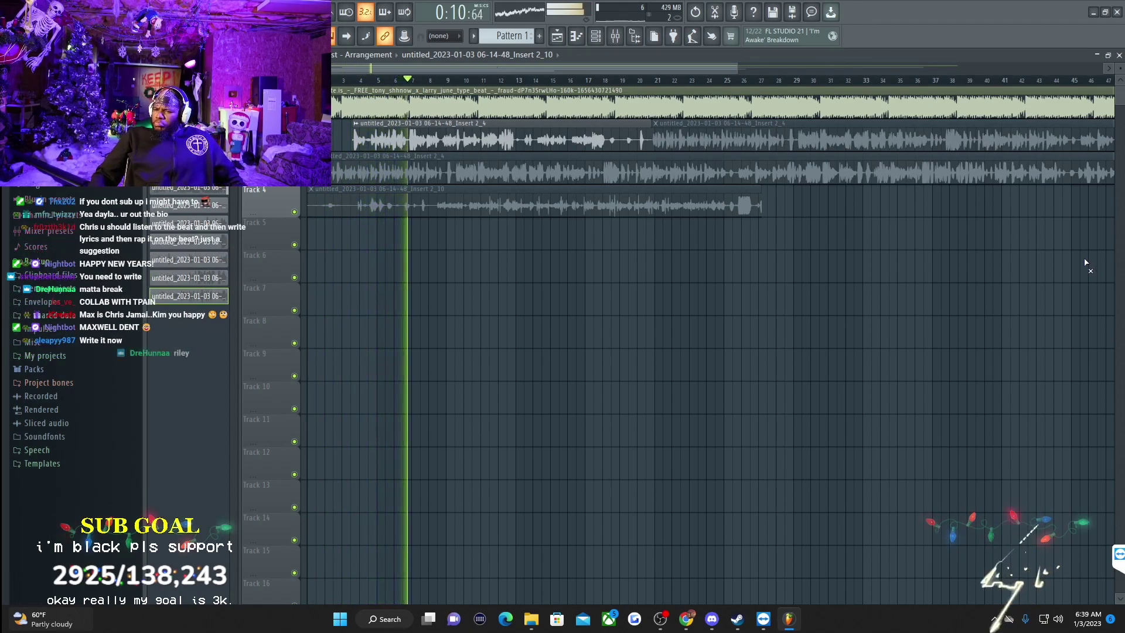
{"action": "key", "text": "space"}
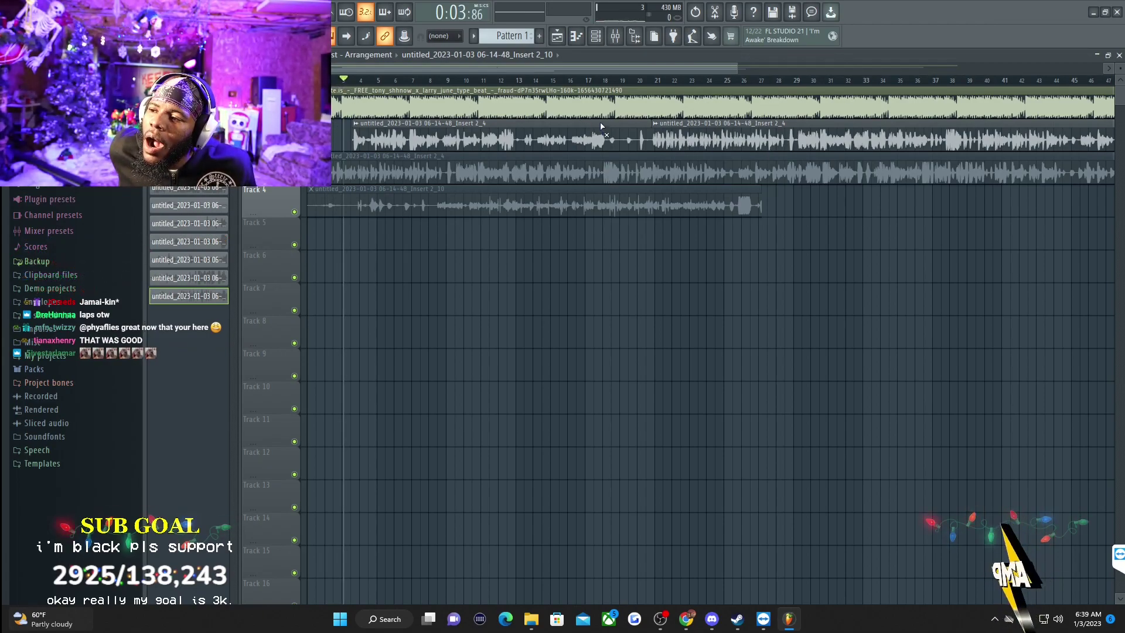
Step: Play the Track 2 vocals, toggling the mute on the second clip, and restart from about bar 3
{"action": "left_click", "coordinate": [774, 143]}
{"action": "key", "text": "space"}
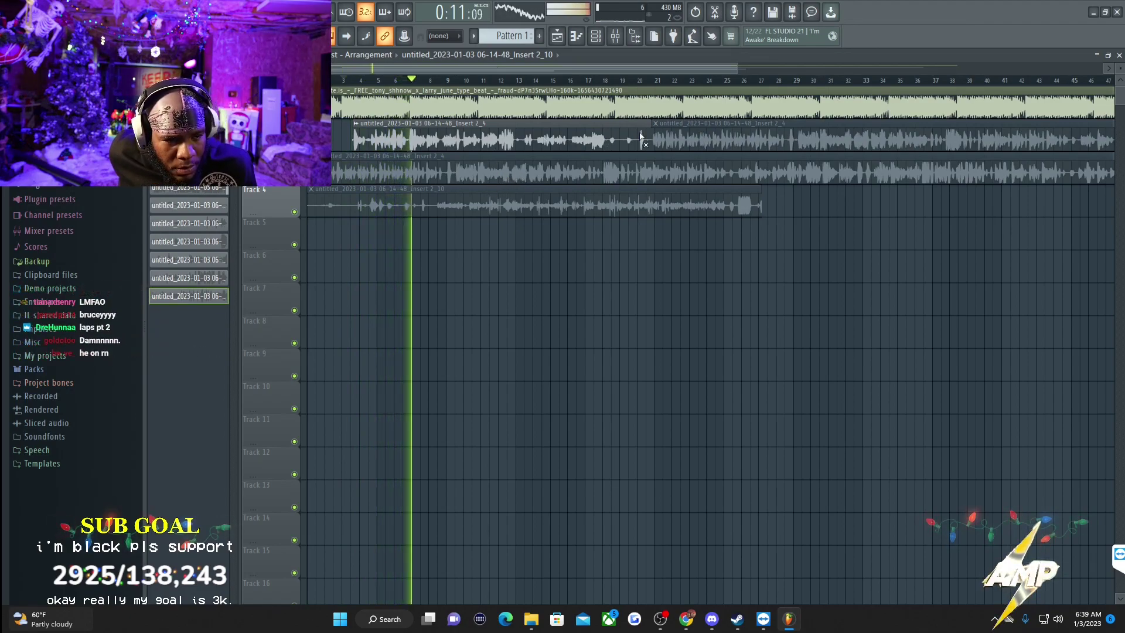
{"action": "left_click", "coordinate": [674, 139]}
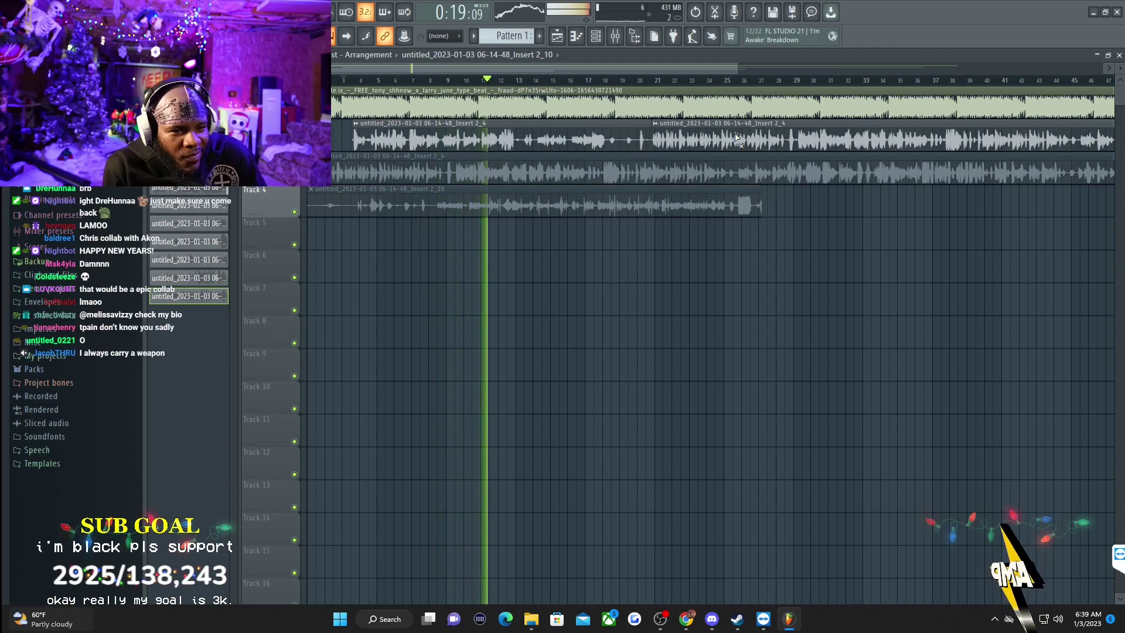
{"action": "left_click", "coordinate": [344, 80]}
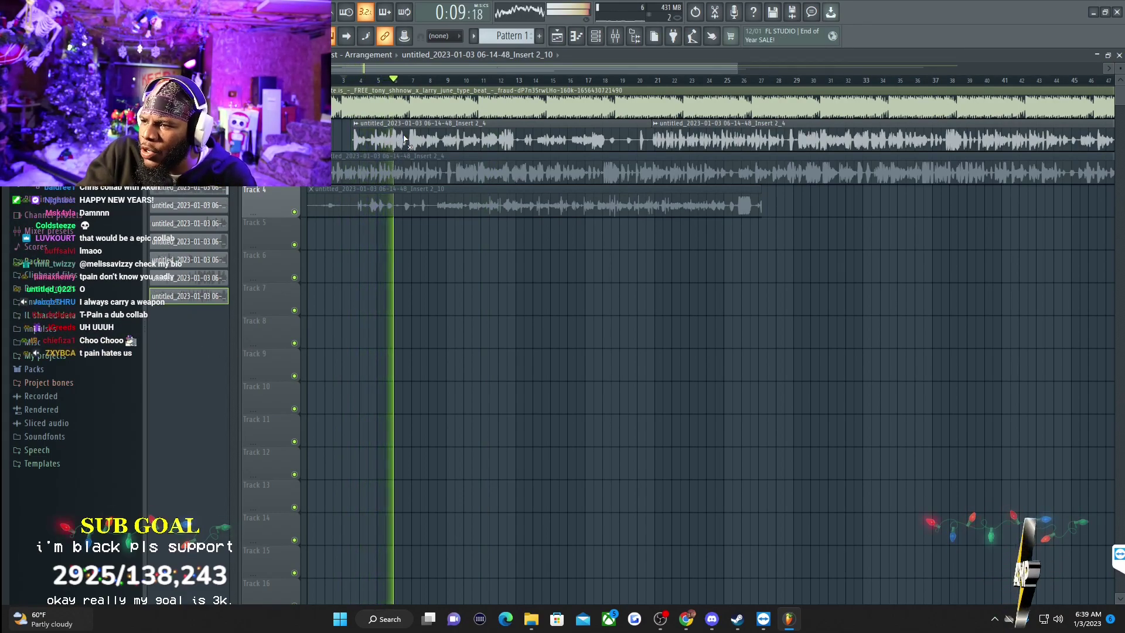
{"action": "key", "text": "space"}
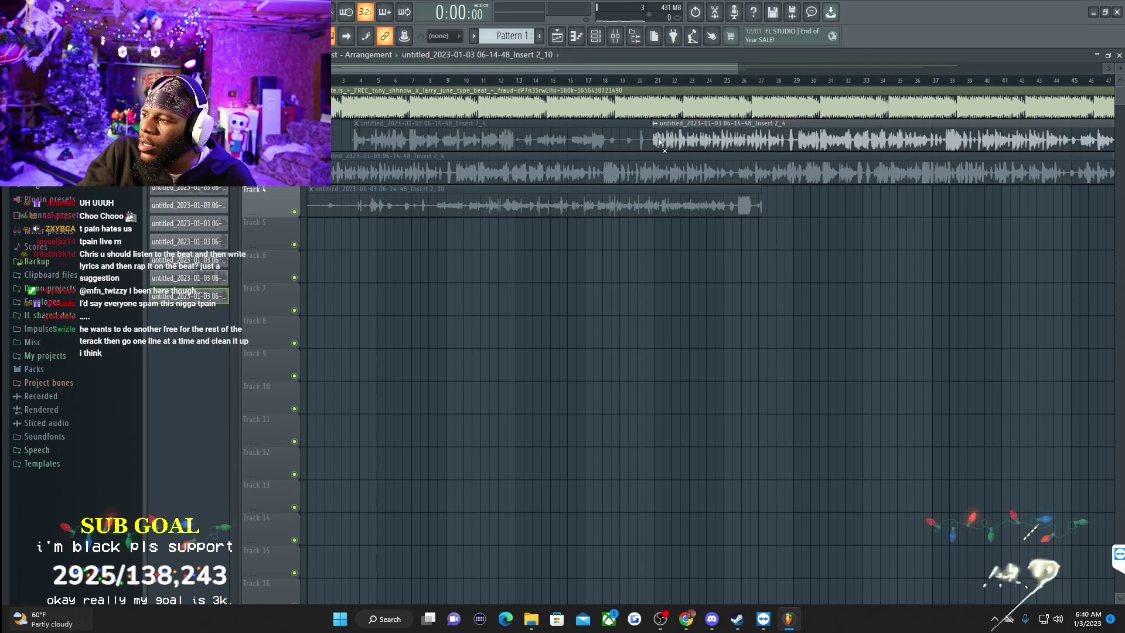
Step: Preview the Track 3 vocal at the song start and the second Track 2 vocal clip from bar 21
{"action": "left_click", "coordinate": [351, 171]}
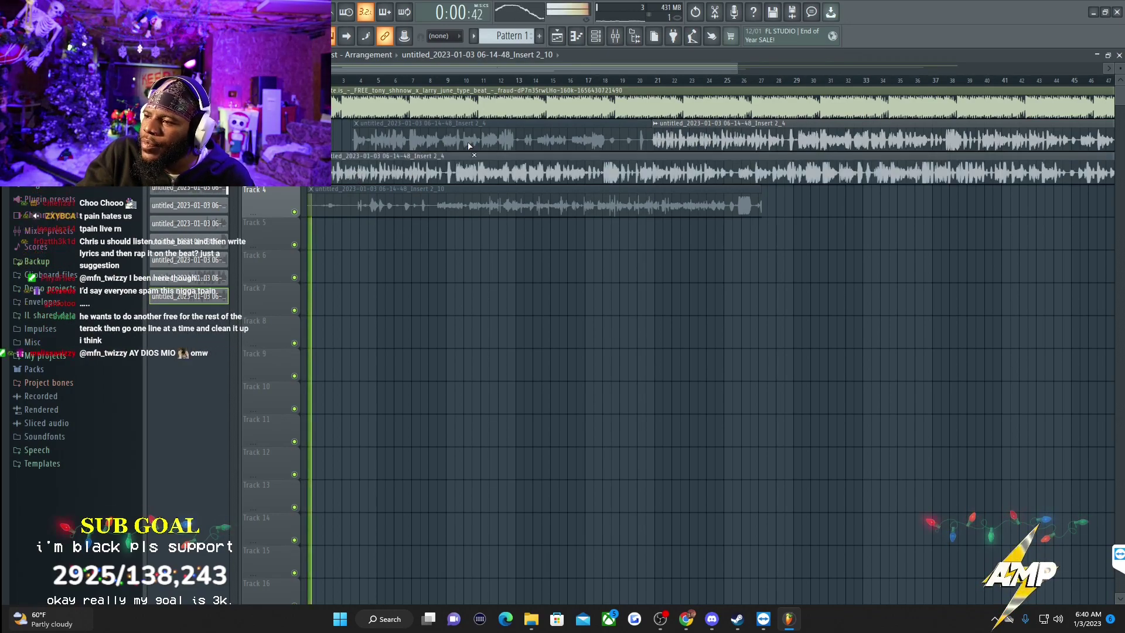
{"action": "key", "text": "space"}
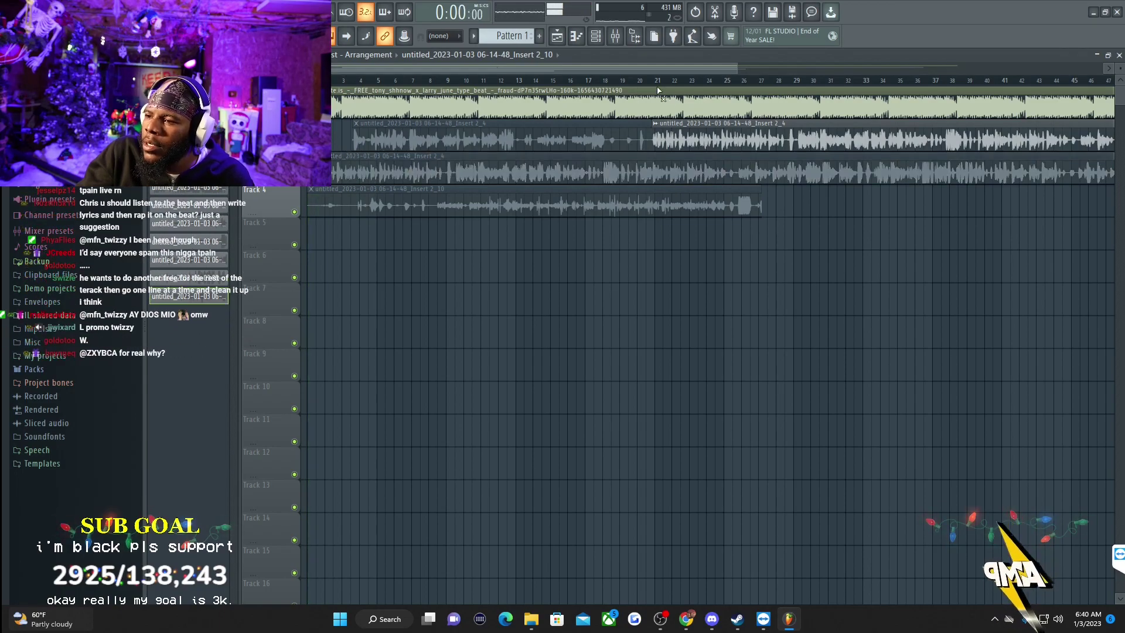
{"action": "left_click", "coordinate": [655, 85]}
{"action": "key", "text": "space"}
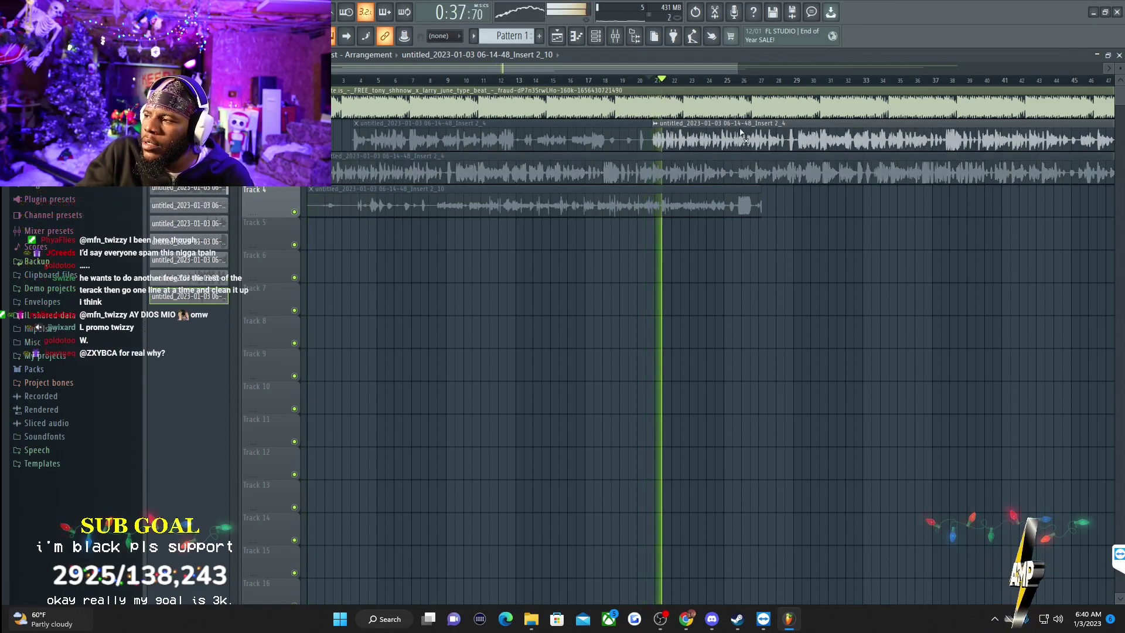
{"action": "key", "text": "space"}
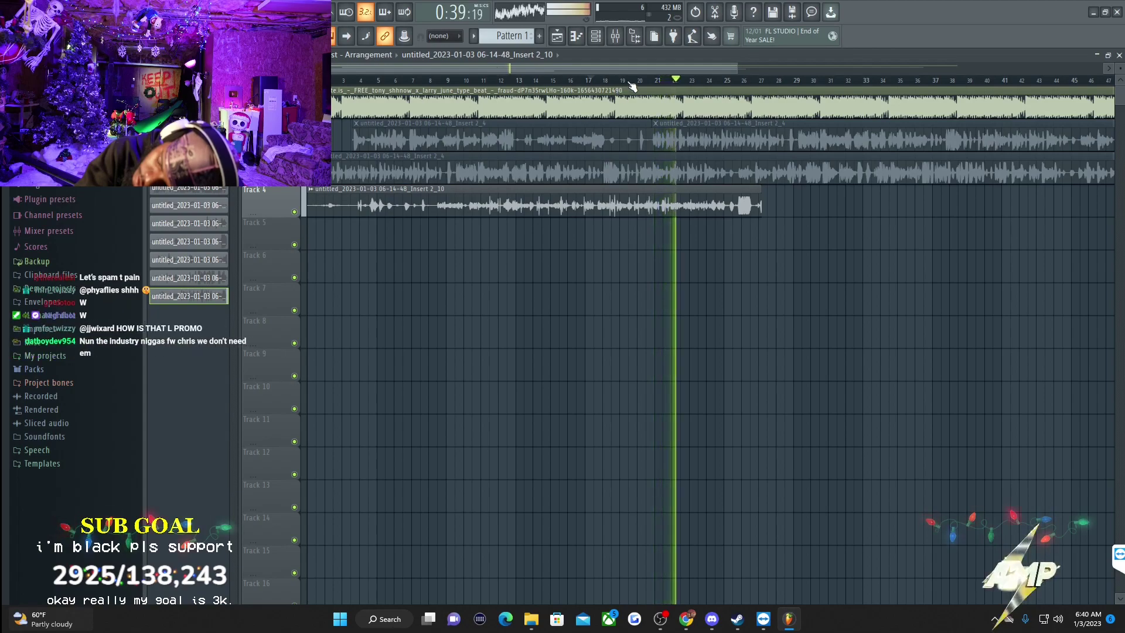
Step: Replay the Track 4 vocal take from about bar 9 and from about bar 14
{"action": "key", "text": "space"}
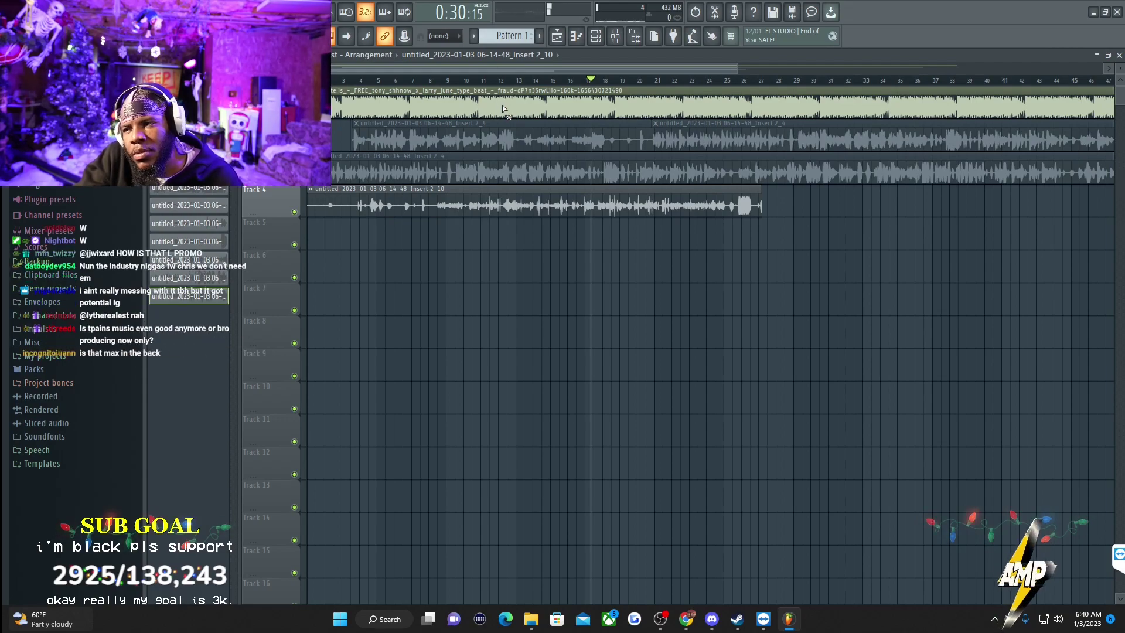
{"action": "key", "text": "space"}
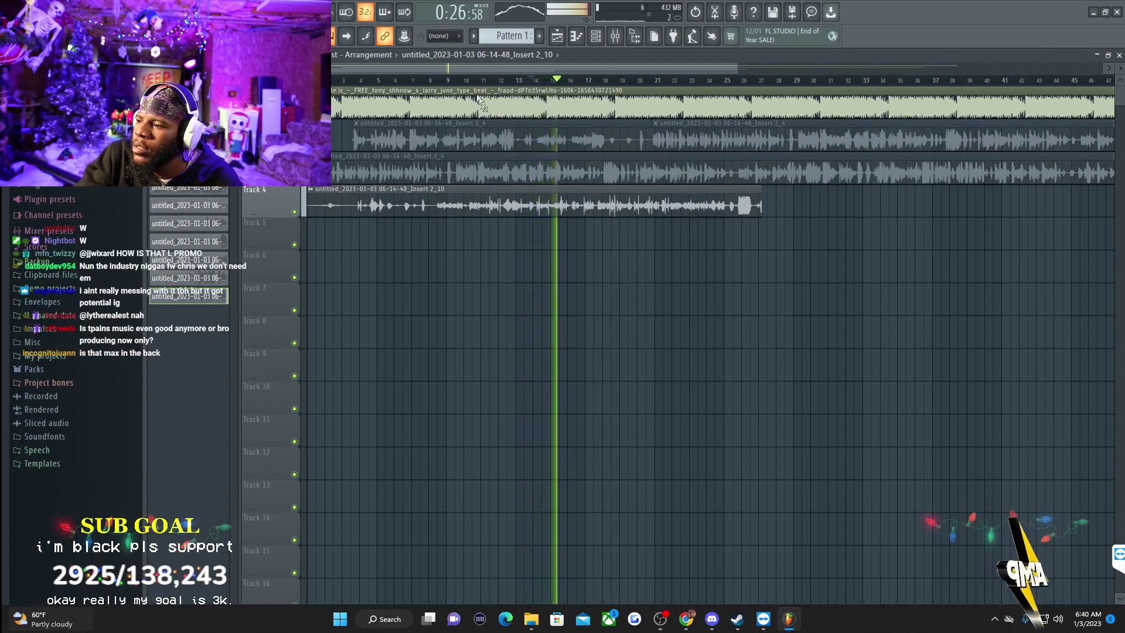
{"action": "left_click", "coordinate": [454, 80]}
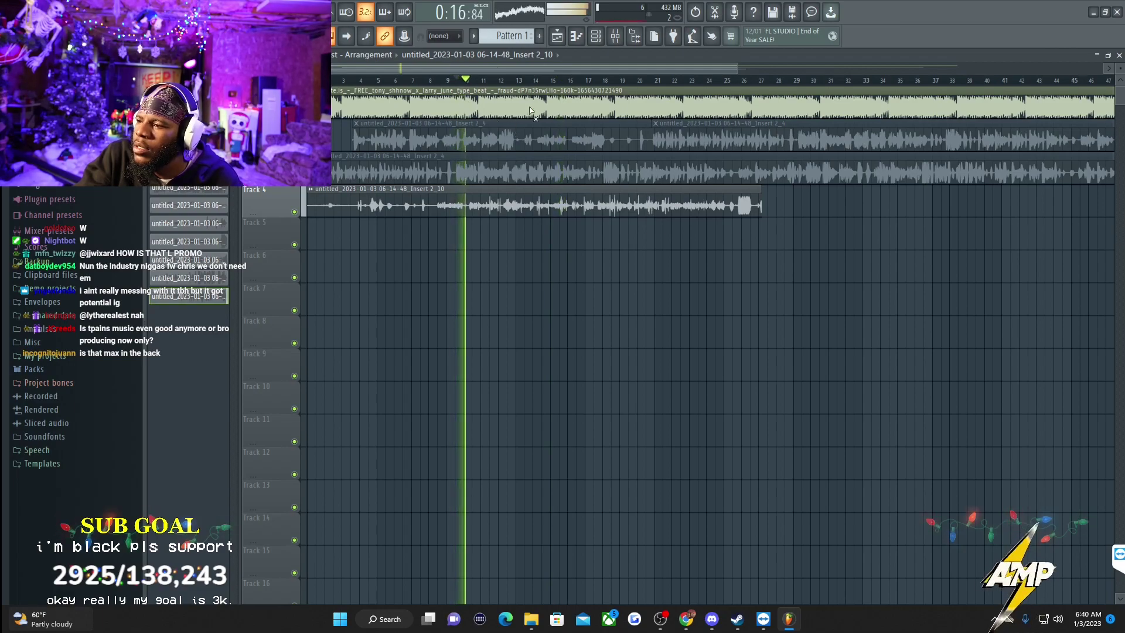
{"action": "left_click", "coordinate": [535, 82]}
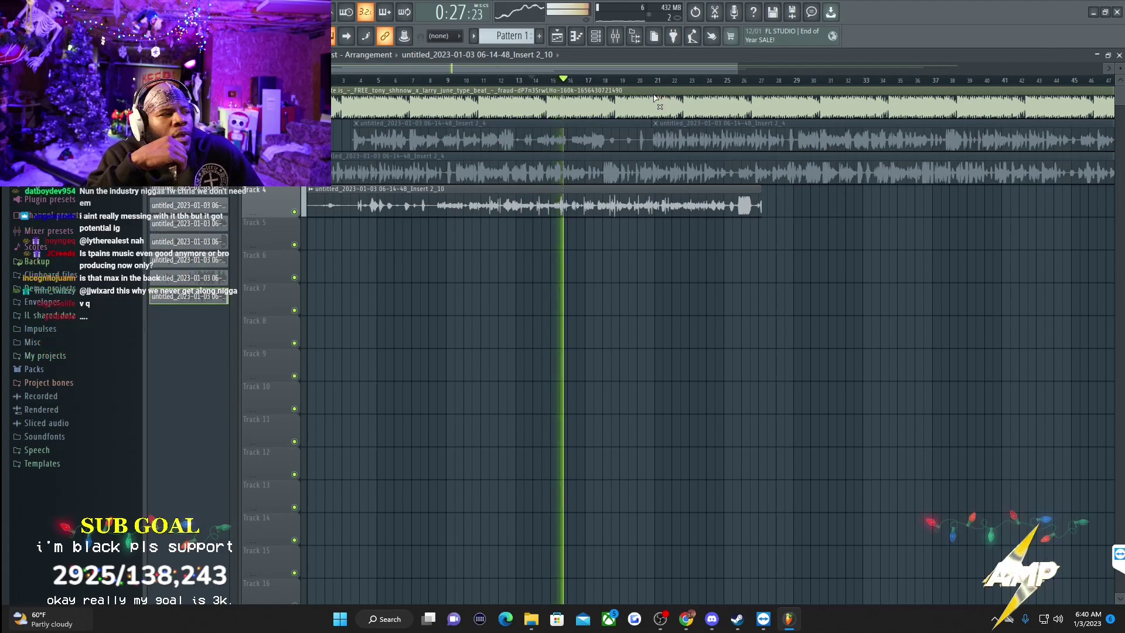
{"action": "key", "text": "space"}
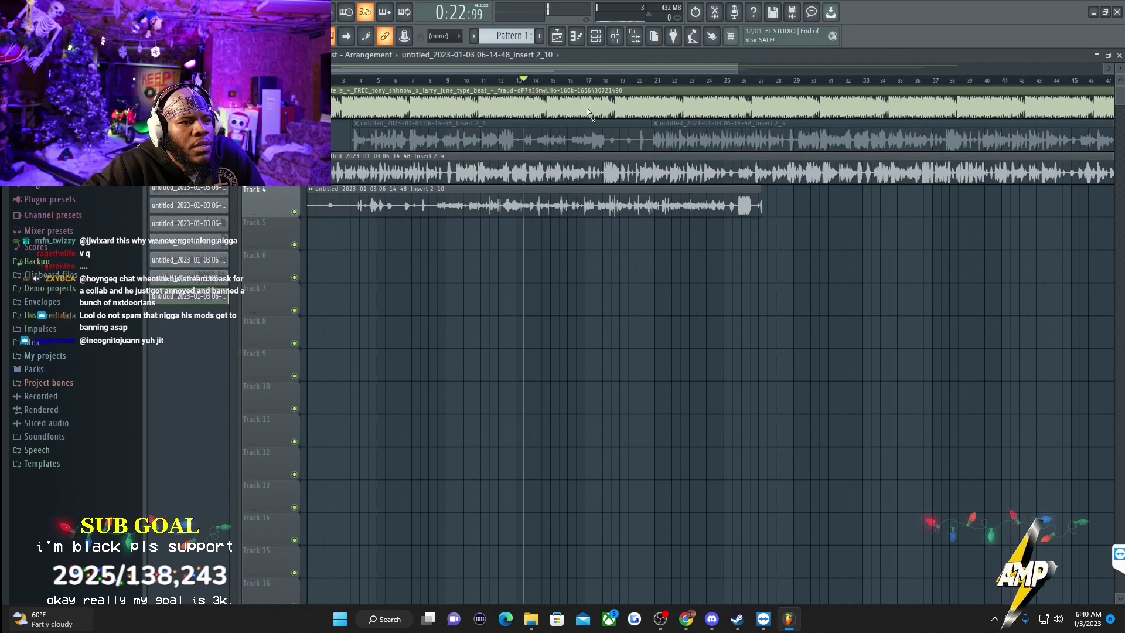
{"action": "key", "text": "space"}
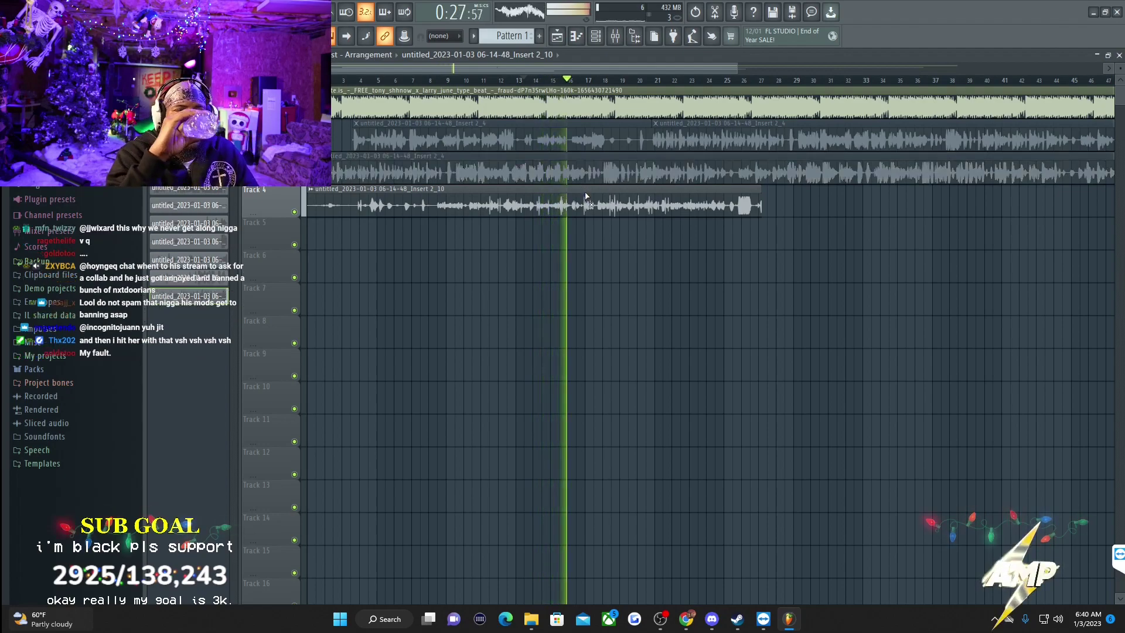
{"action": "key", "text": "space"}
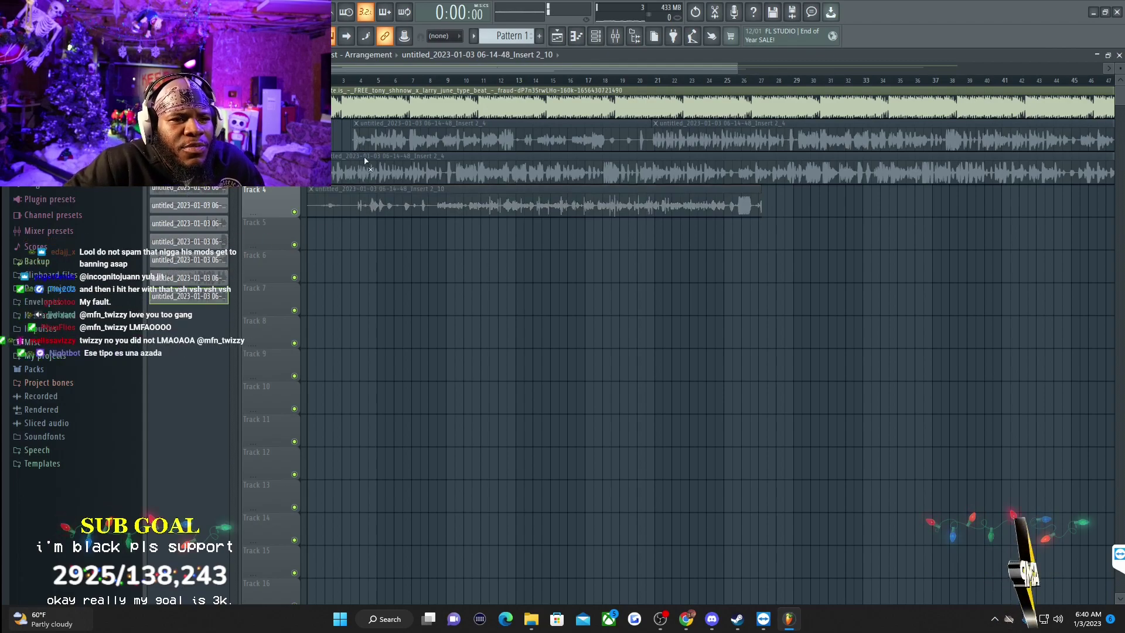
Step: Unmute the Track 3 vocal and play it with the beat from the opening bars
{"action": "left_click", "coordinate": [369, 175]}
{"action": "key", "text": "space"}
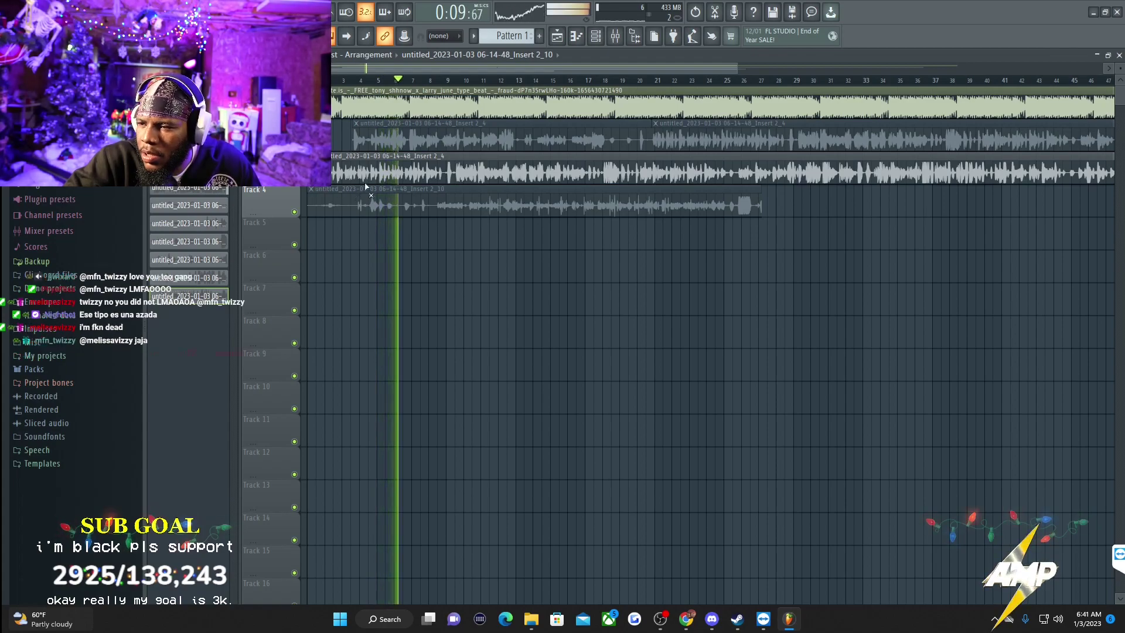
{"action": "key", "text": "space"}
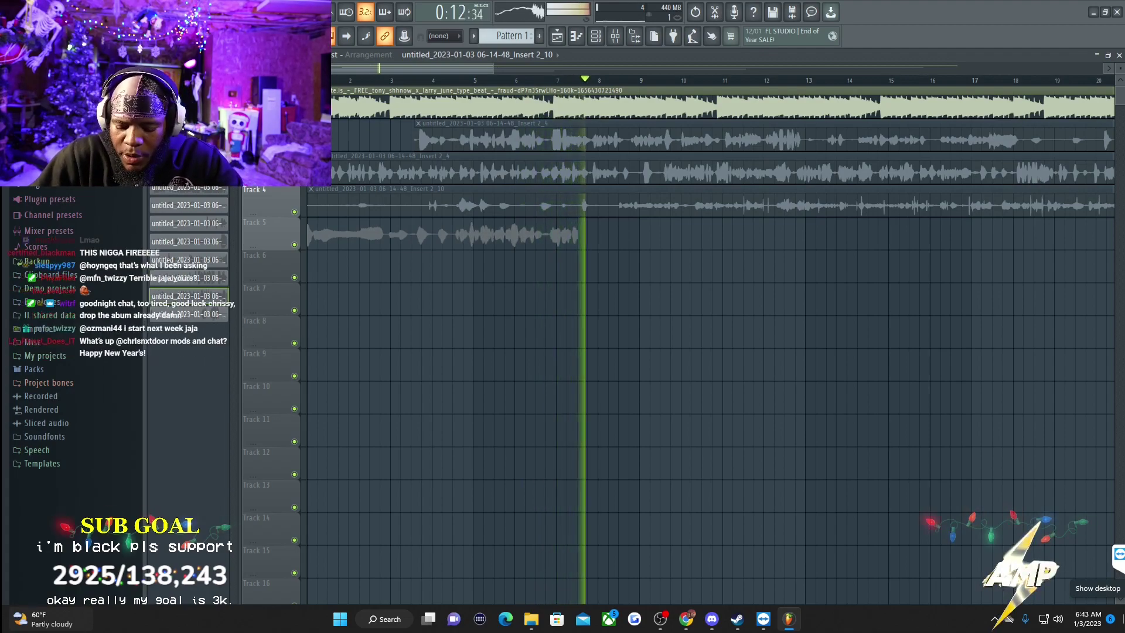
Step: End the vocal recording on Track 5, normalize the clip and route it to mixer track 13 (2020 Main)
{"action": "key", "text": "space"}
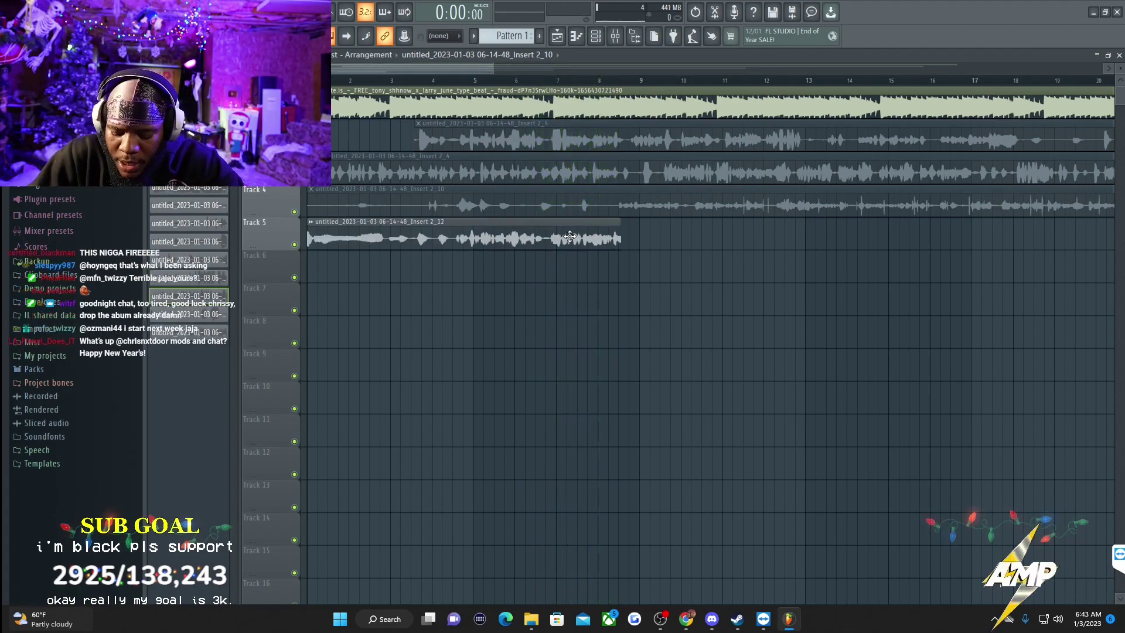
{"action": "double_click", "coordinate": [569, 236]}
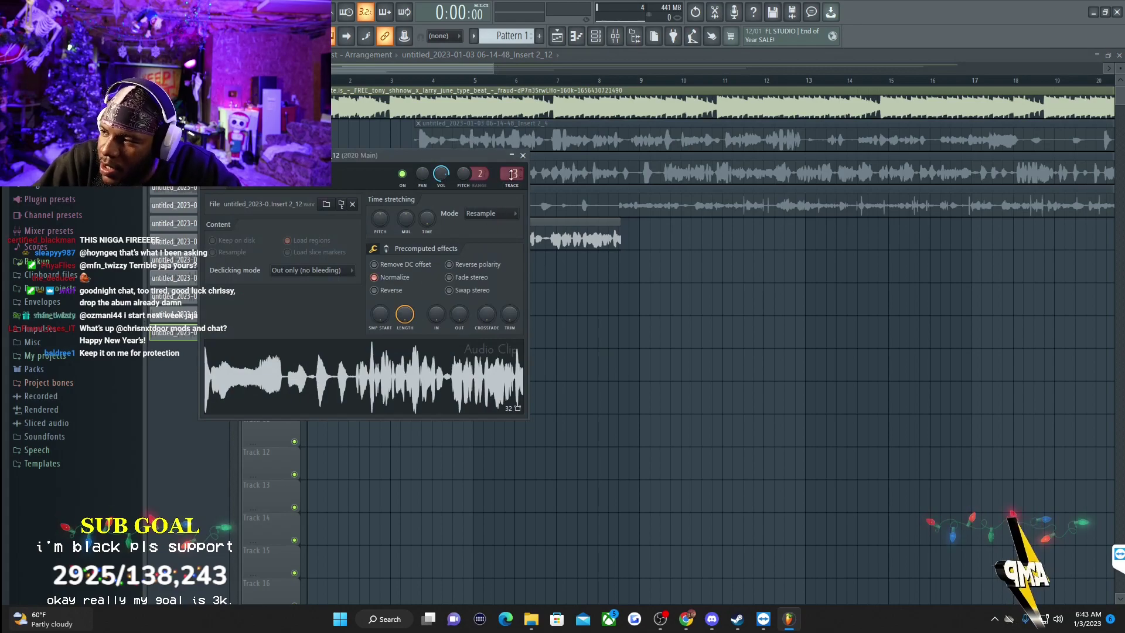
{"action": "left_click", "coordinate": [524, 155]}
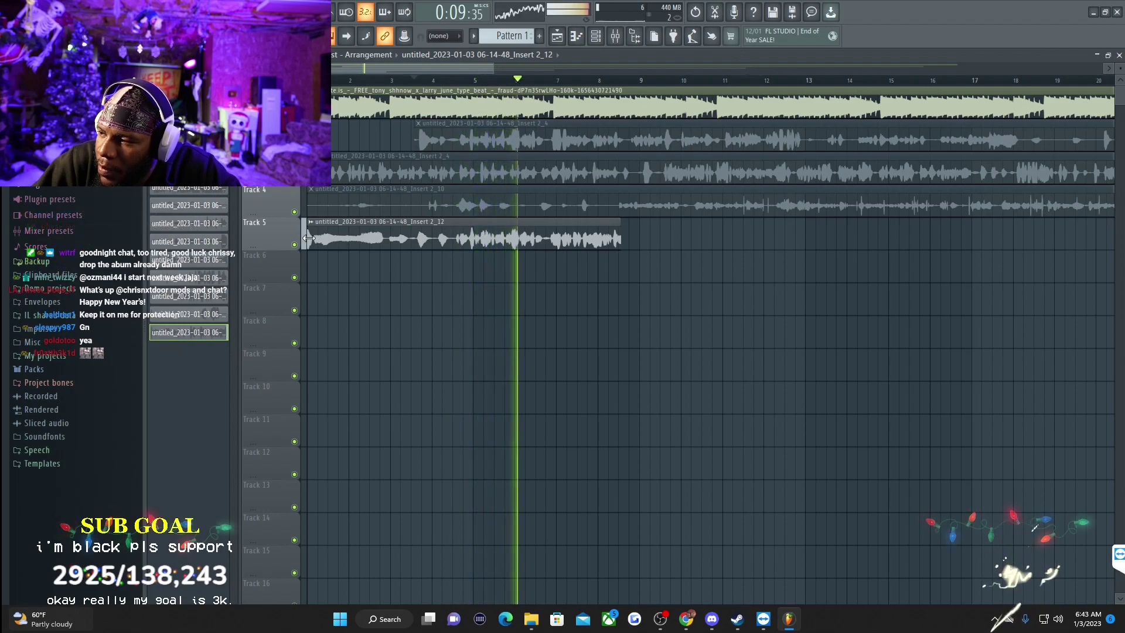
Step: Delete the Track 5 take and record two retakes over the opening bars, discarding each one
{"action": "key", "text": "space"}
{"action": "right_click", "coordinate": [417, 237]}
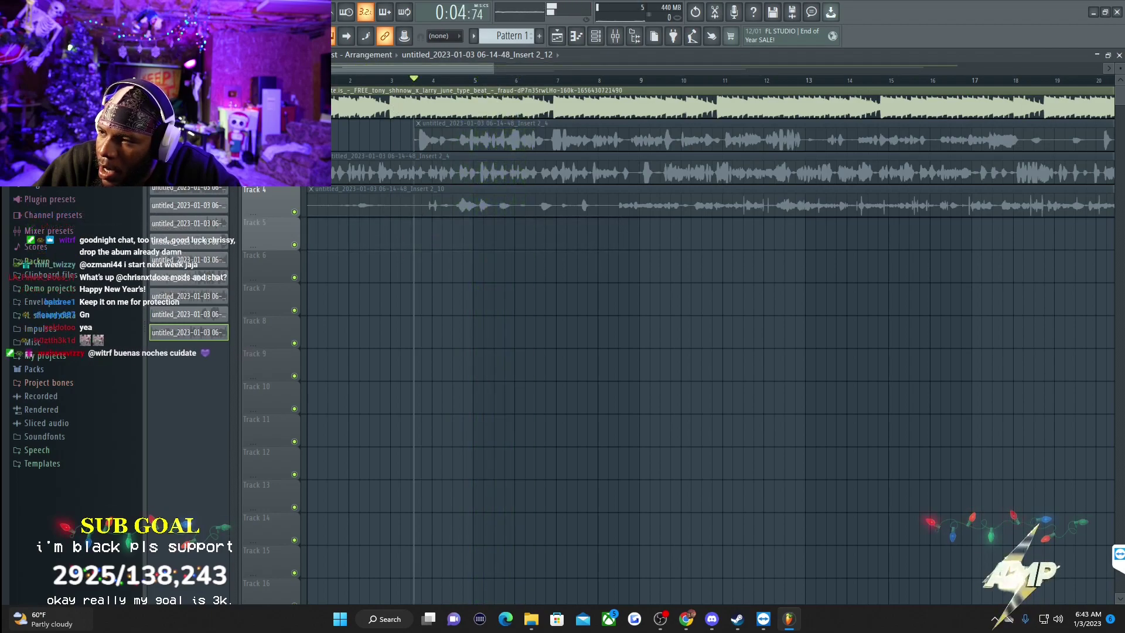
{"action": "key", "text": "space"}
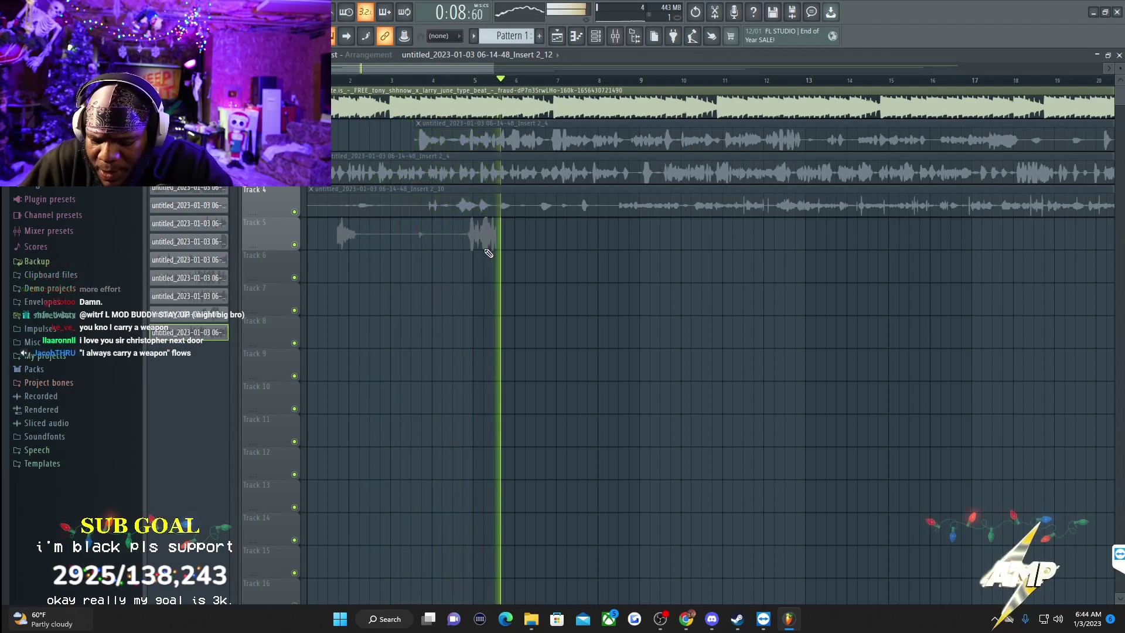
{"action": "key", "text": "space"}
{"action": "right_click", "coordinate": [482, 234]}
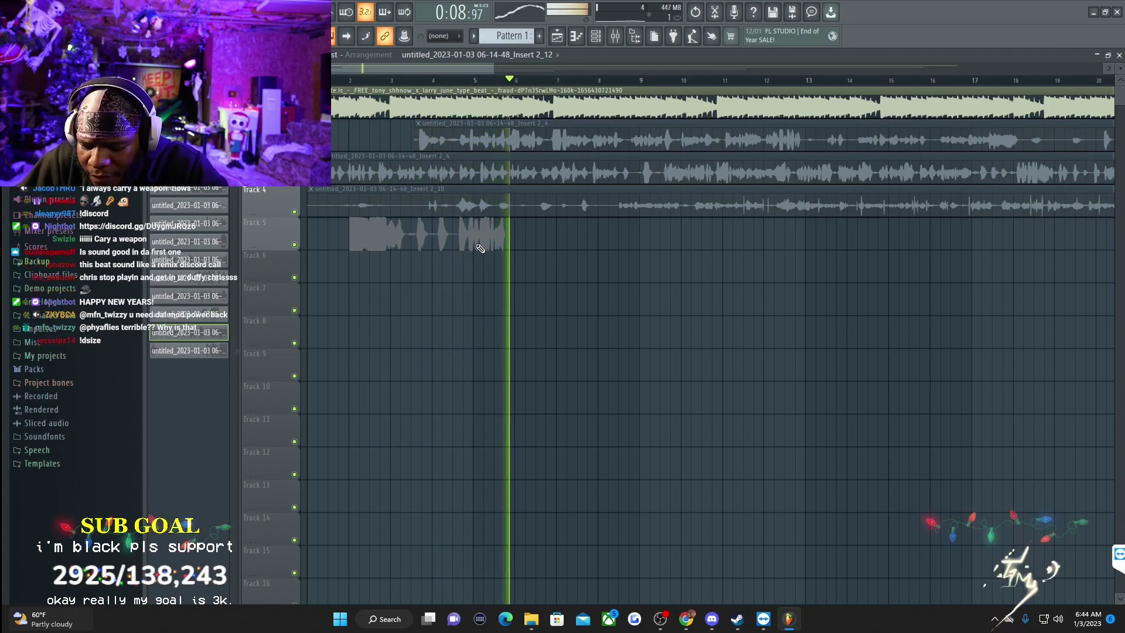
{"action": "key", "text": "space"}
{"action": "right_click", "coordinate": [471, 243]}
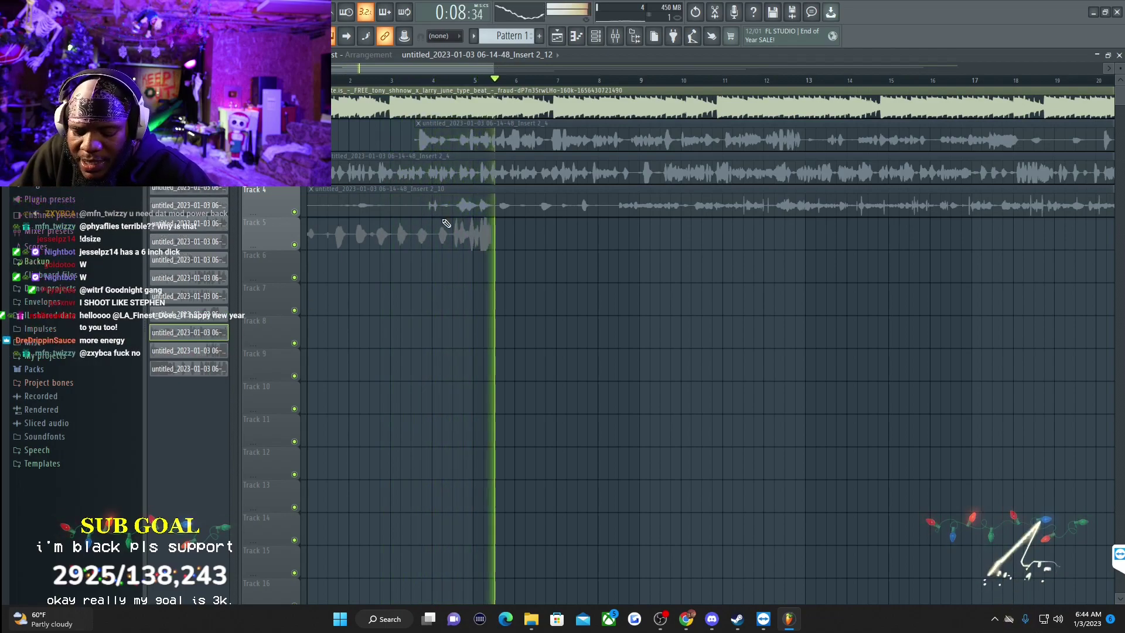
Step: End the next vocal take on Track 5, open the clip's channel settings and play the take back
{"action": "double_click", "coordinate": [471, 239]}
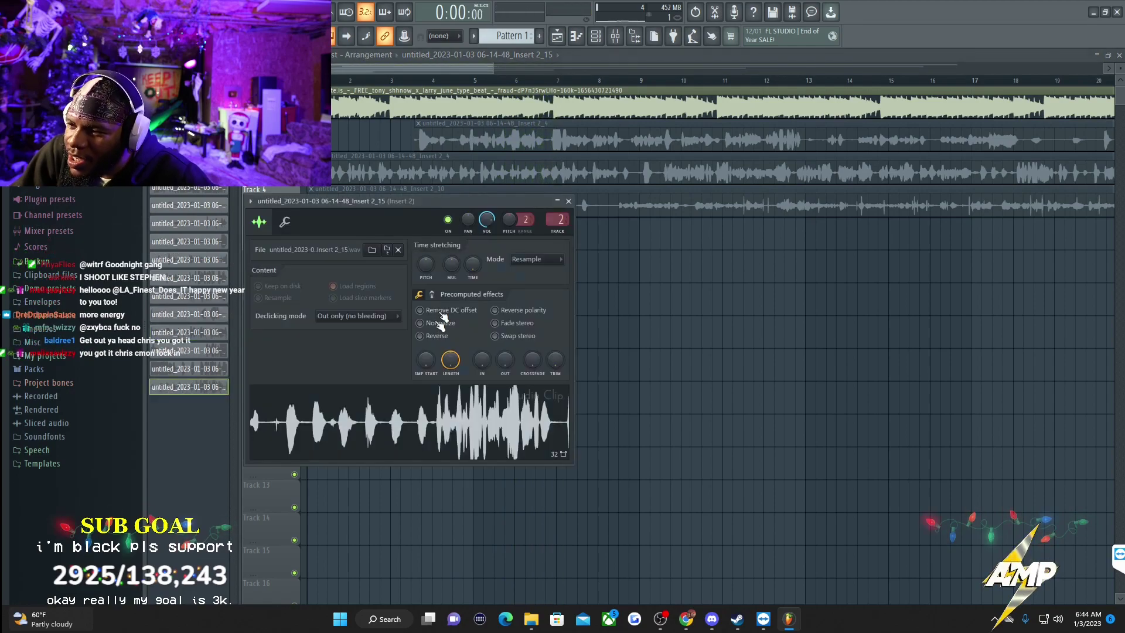
{"action": "left_click", "coordinate": [568, 201]}
{"action": "key", "text": "space"}
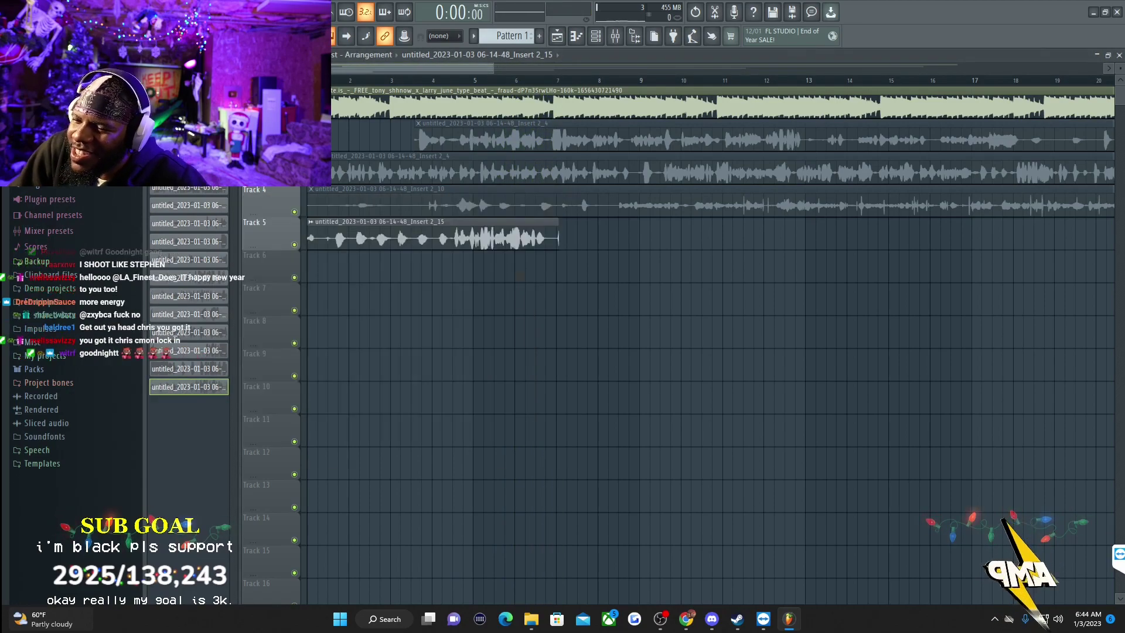
Step: Trim the Track 5 clip so it starts at about bar 1.7 and ends at about bar 6.7
{"action": "left_click_drag", "start_coordinate": [309, 246], "coordinate": [337, 254]}
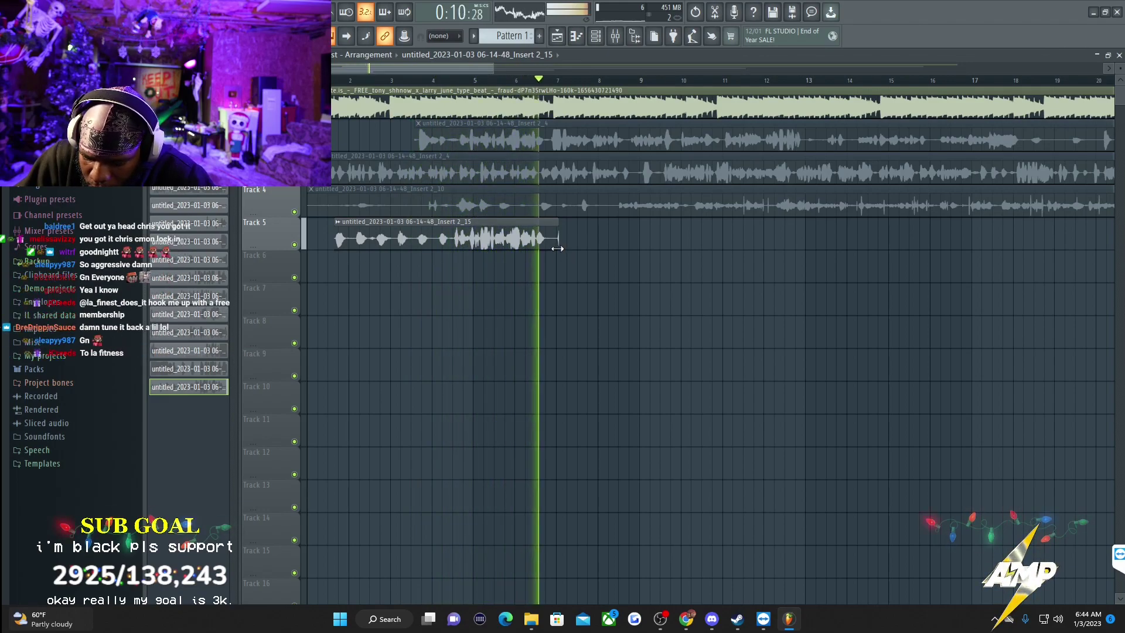
{"action": "left_click_drag", "start_coordinate": [559, 249], "coordinate": [548, 249]}
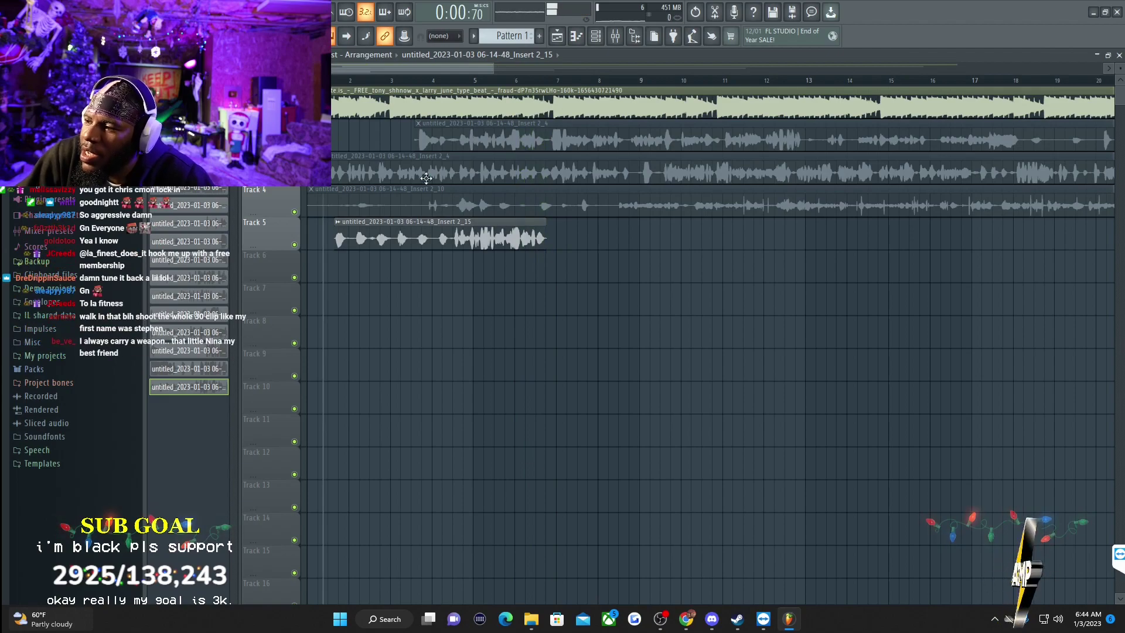
Step: Record two takes on Track 6 over the opening bars, discarding the first, and open the second clip's channel settings
{"action": "key", "text": "space"}
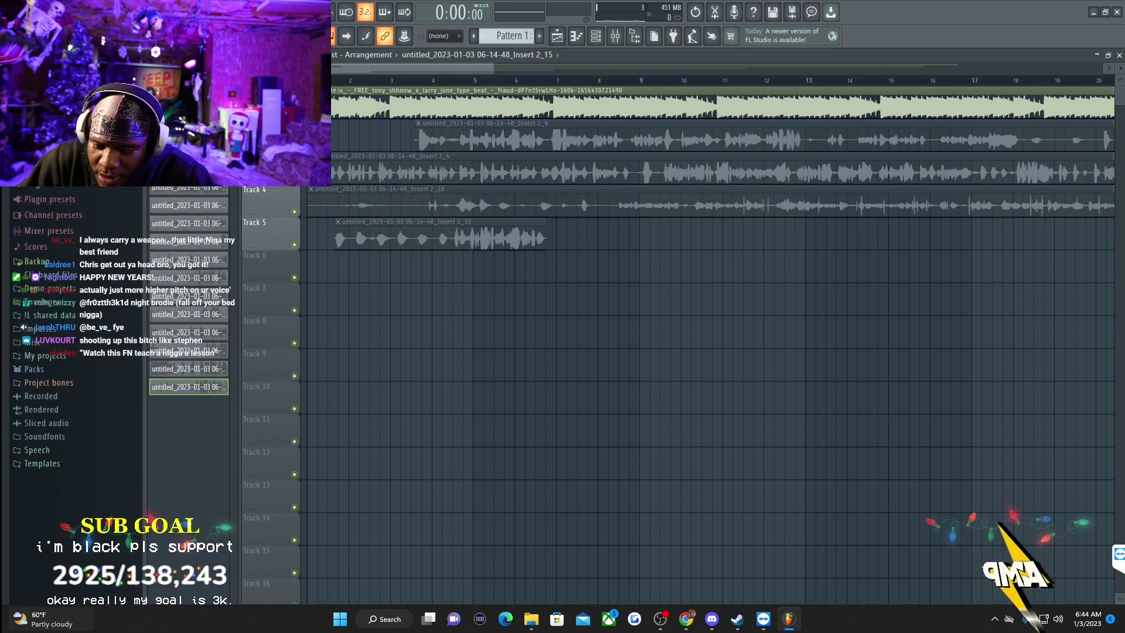
{"action": "key", "text": "space"}
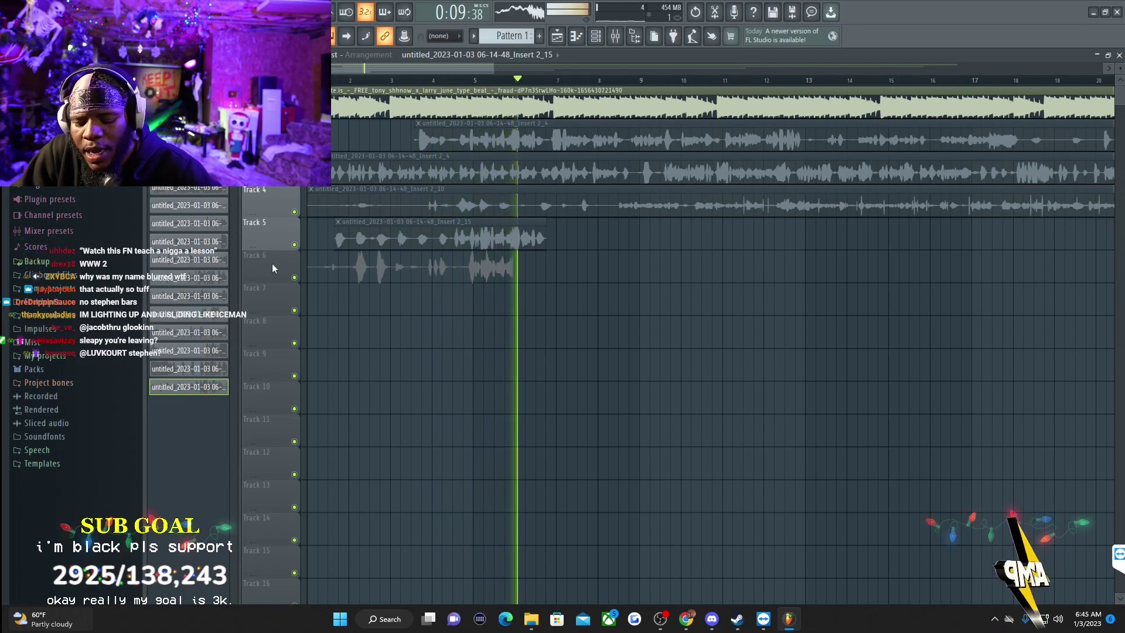
{"action": "key", "text": "space"}
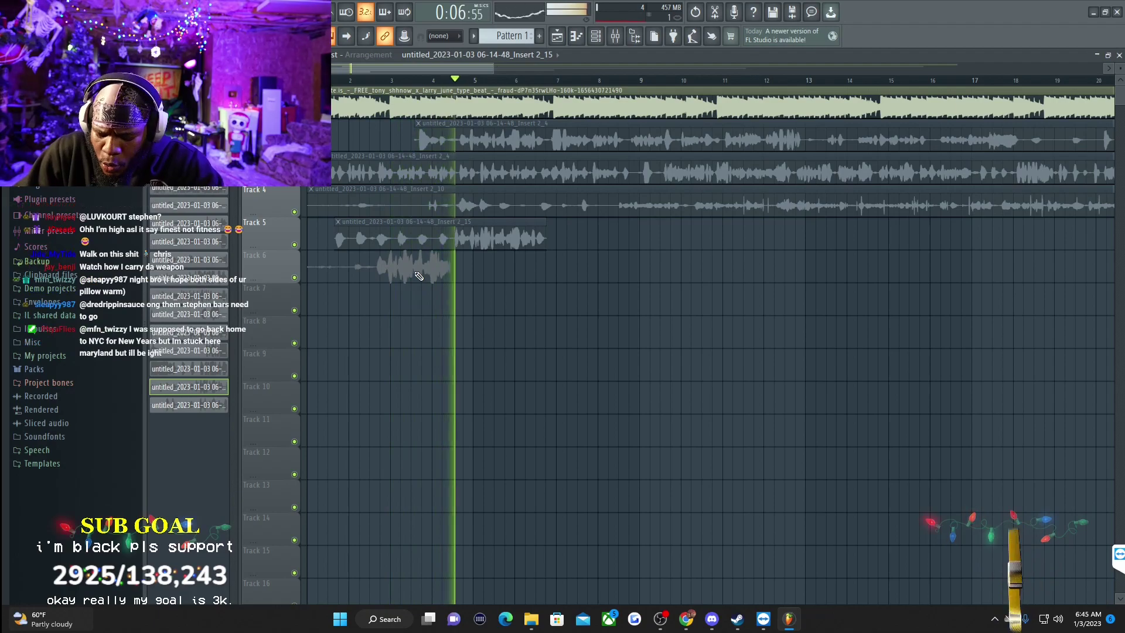
{"action": "key", "text": "space"}
{"action": "double_click", "coordinate": [415, 271]}
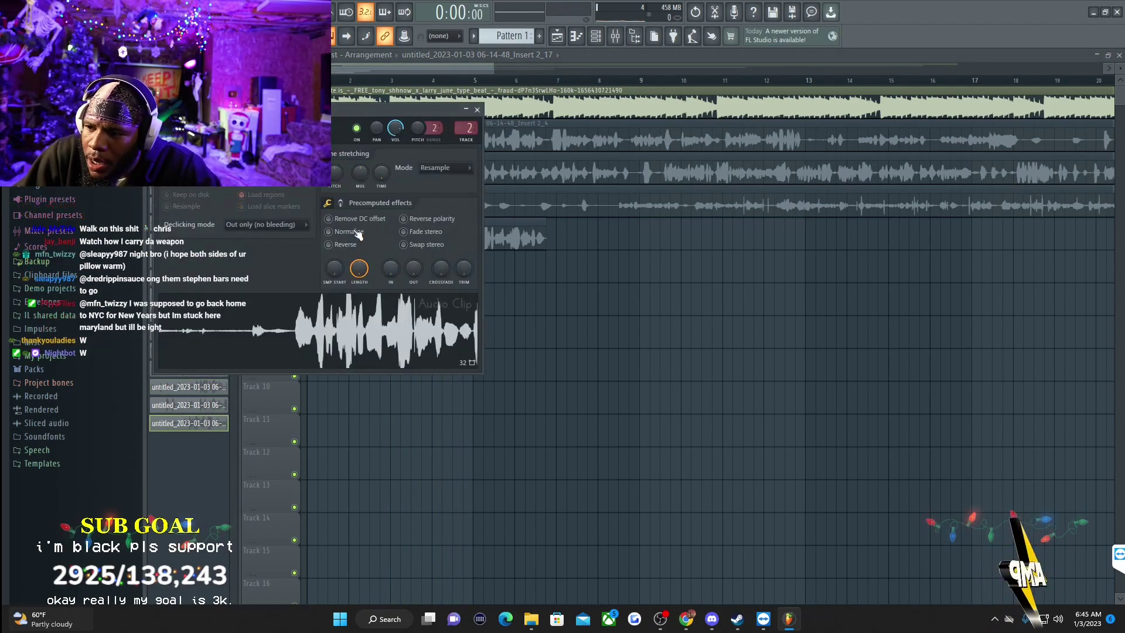
{"action": "left_click", "coordinate": [478, 110]}
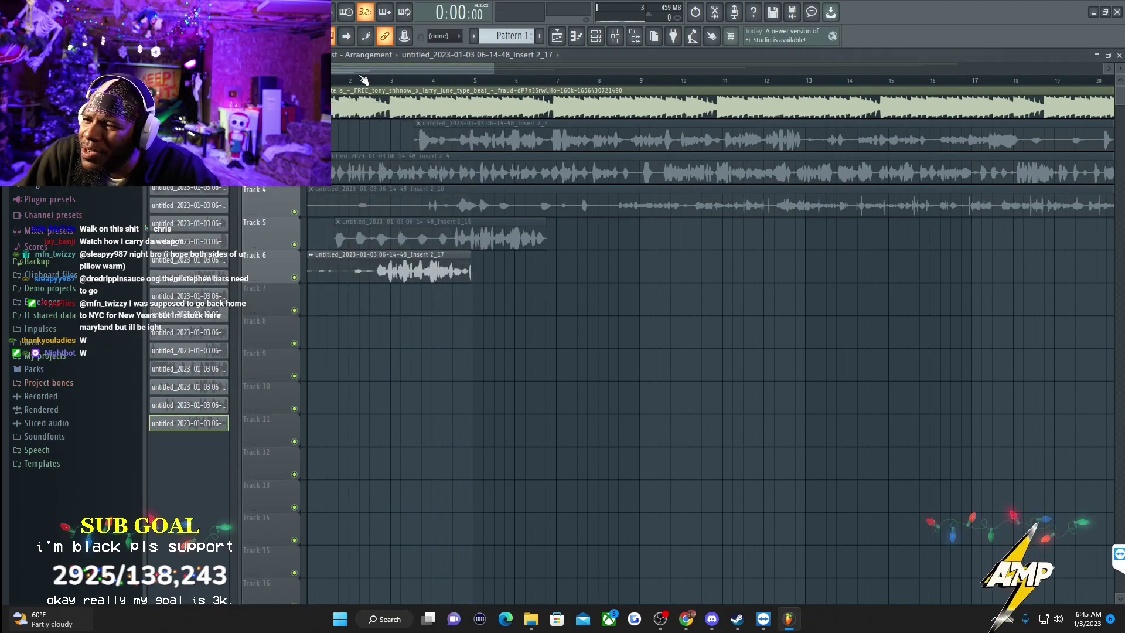
Step: Play back the vocals and slice the Track 2 clip at about bar 6.9
{"action": "key", "text": "space"}
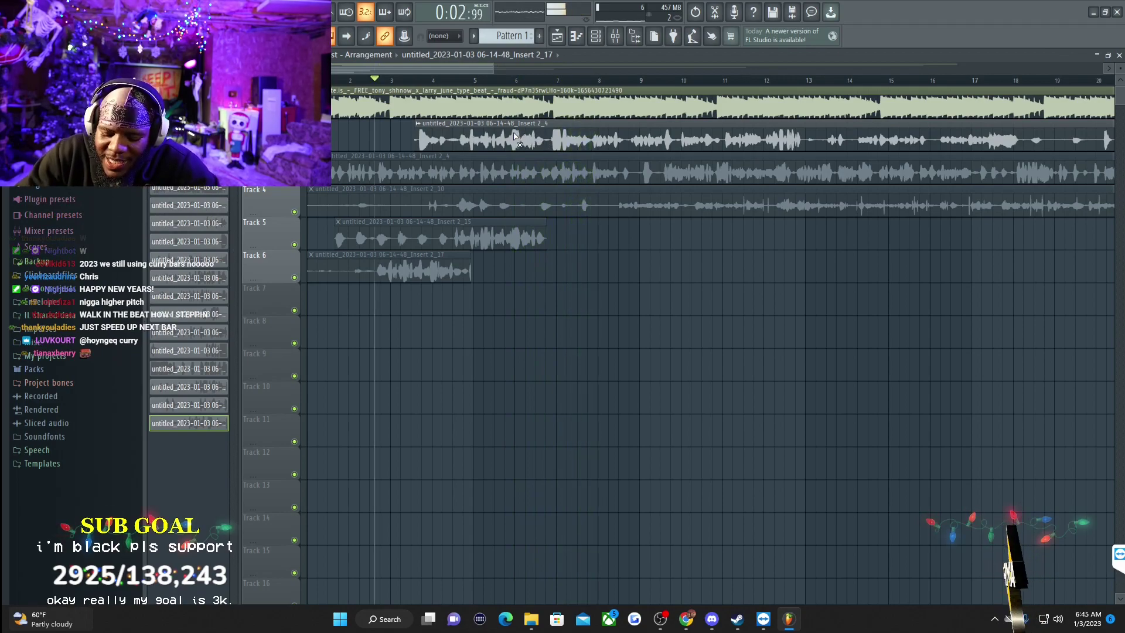
{"action": "key", "text": "space"}
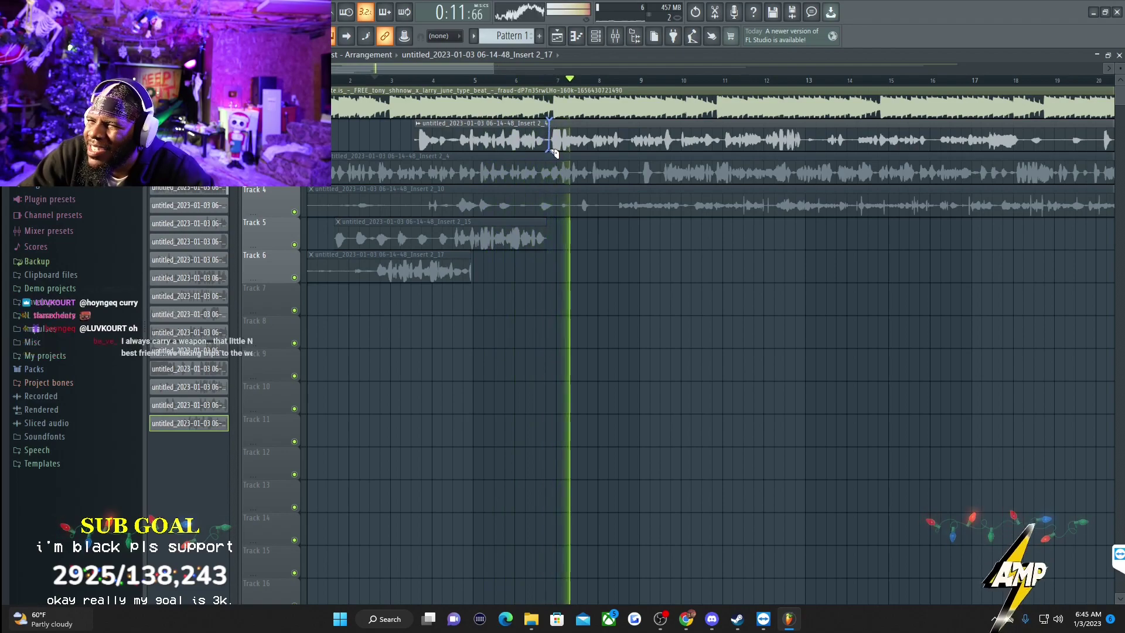
{"action": "left_click_drag", "start_coordinate": [555, 153], "coordinate": [554, 154]}
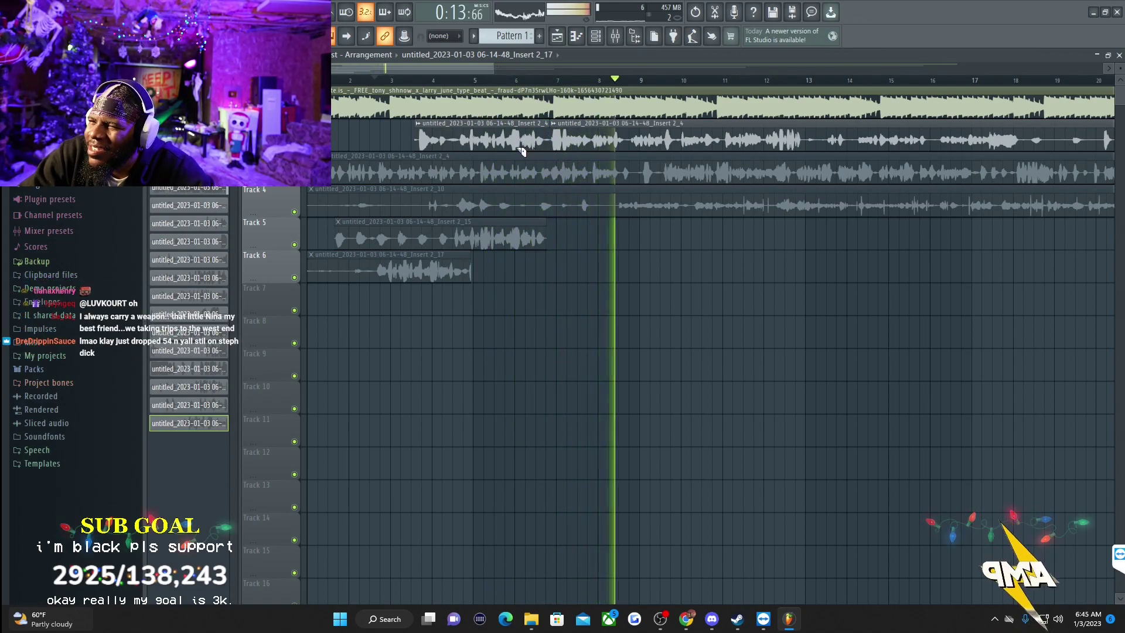
{"action": "key", "text": "space"}
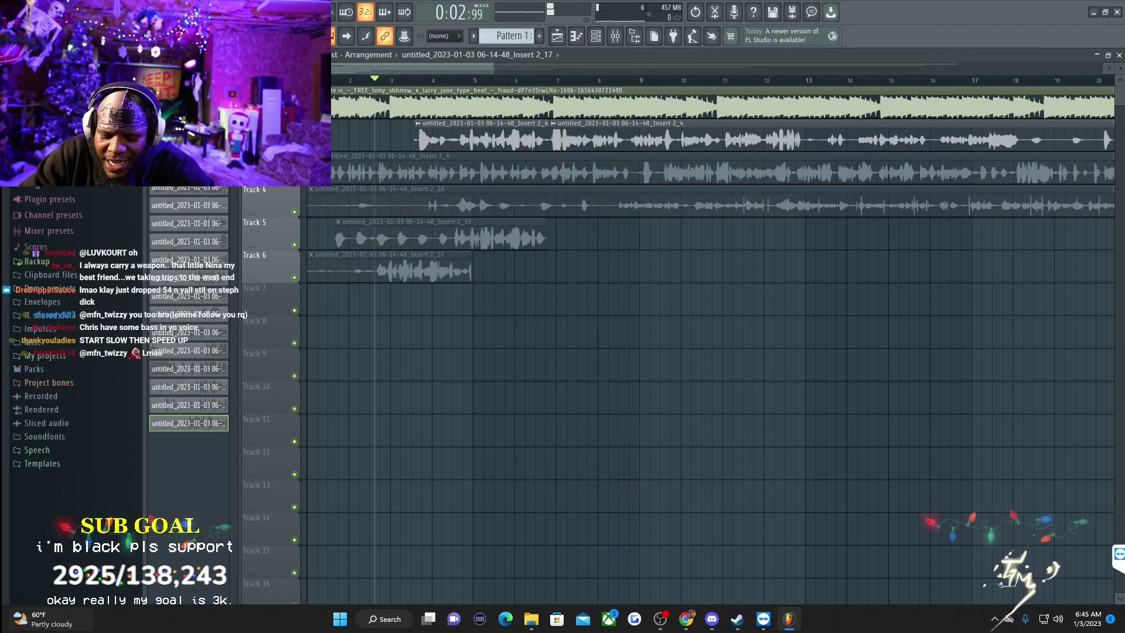
Step: Play the takes back and delete the vocal clips on Tracks 3 to 6
{"action": "key", "text": "space"}
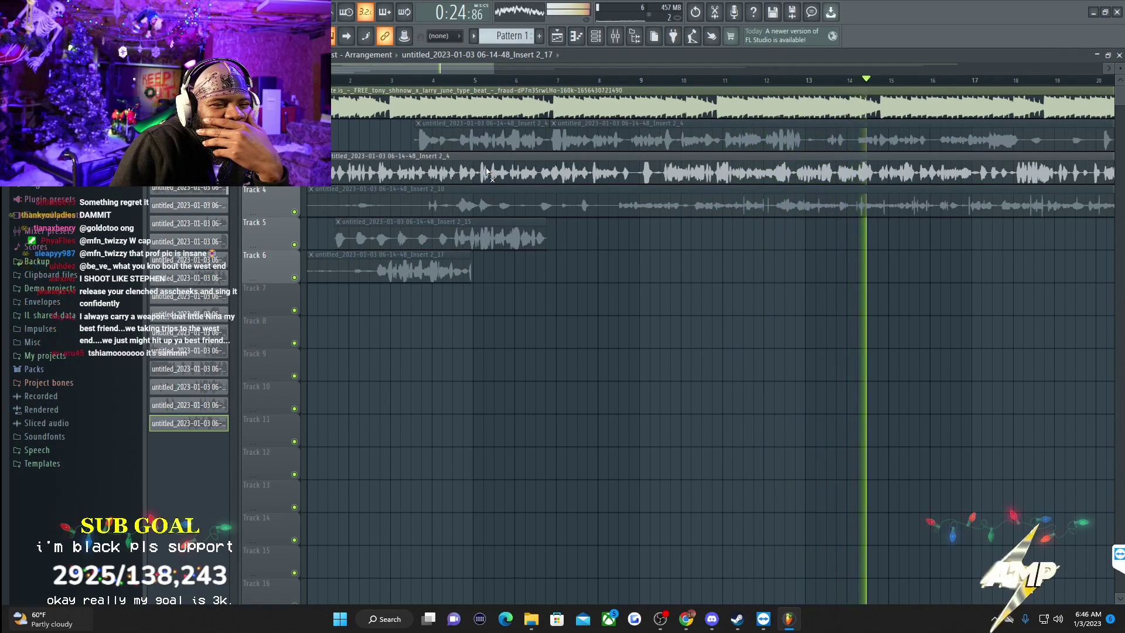
{"action": "key", "text": "space"}
{"action": "key", "text": "ctrl+z"}
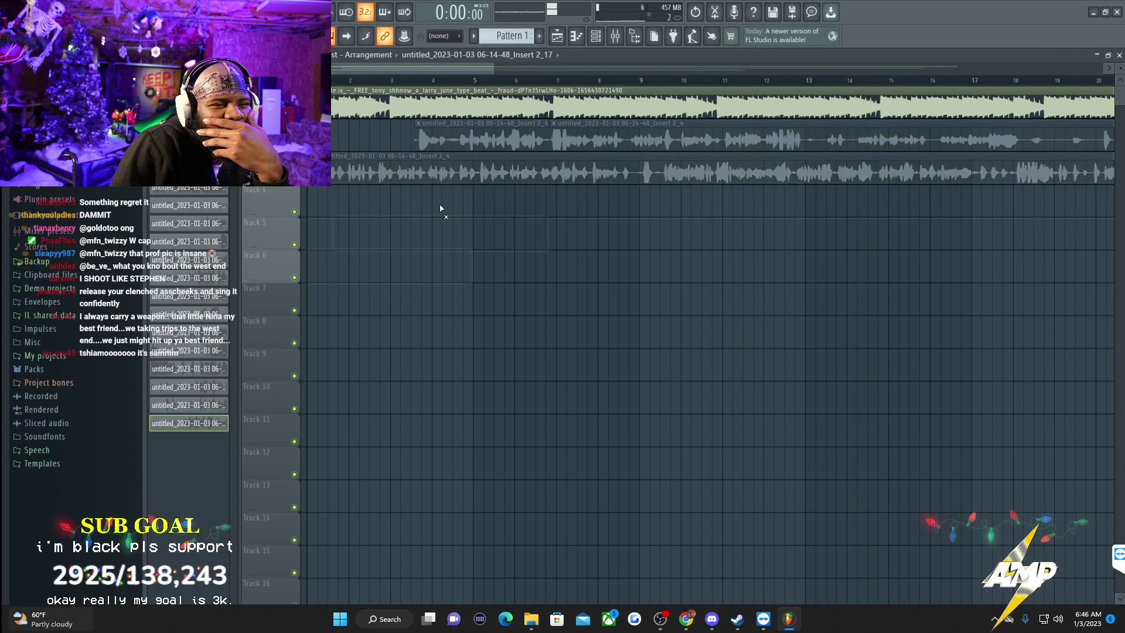
{"action": "right_click", "coordinate": [427, 164]}
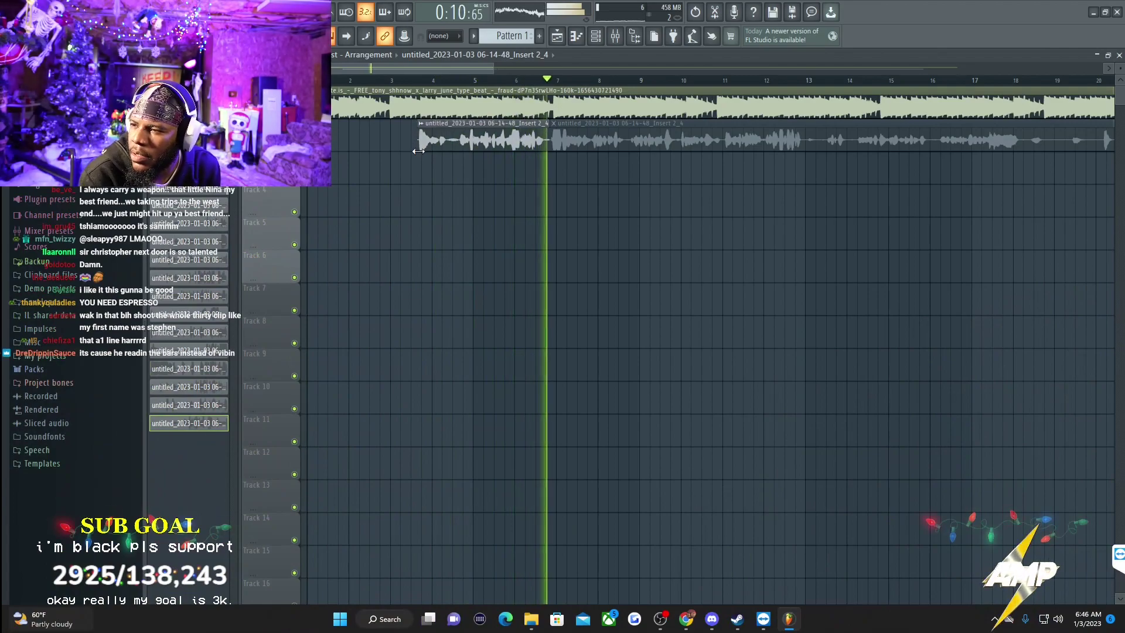
Step: Record a new vocal take on Track 3 up to about bar 8 and play it back from about bar 4.4
{"action": "key", "text": "space"}
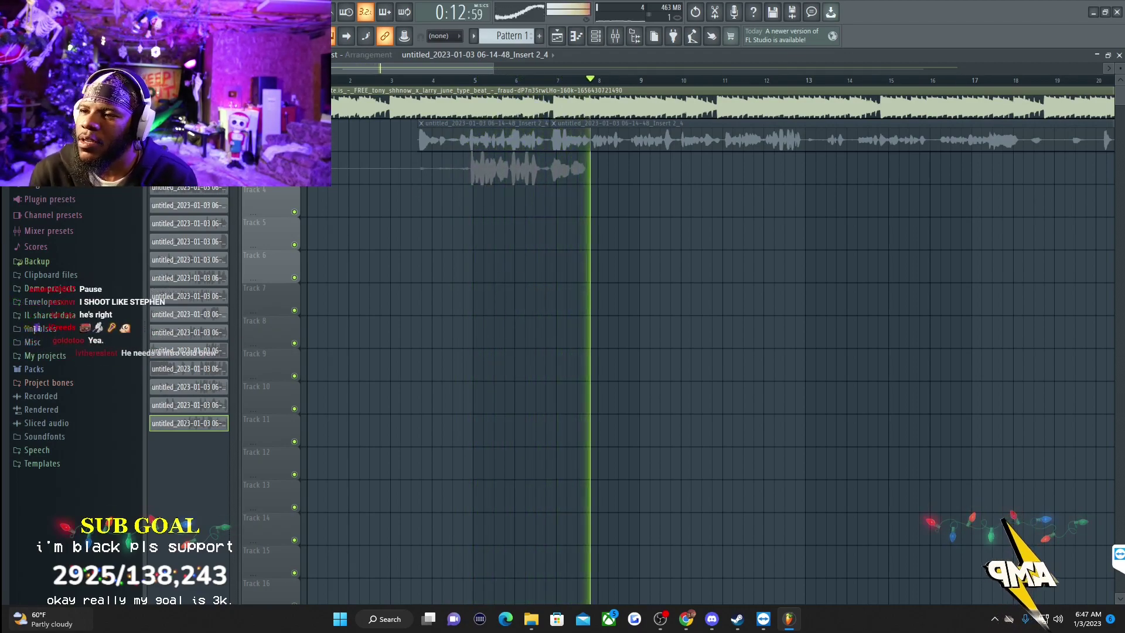
{"action": "key", "text": "space"}
{"action": "left_click", "coordinate": [398, 248]}
{"action": "left_click", "coordinate": [492, 125]}
{"action": "left_click", "coordinate": [452, 81]}
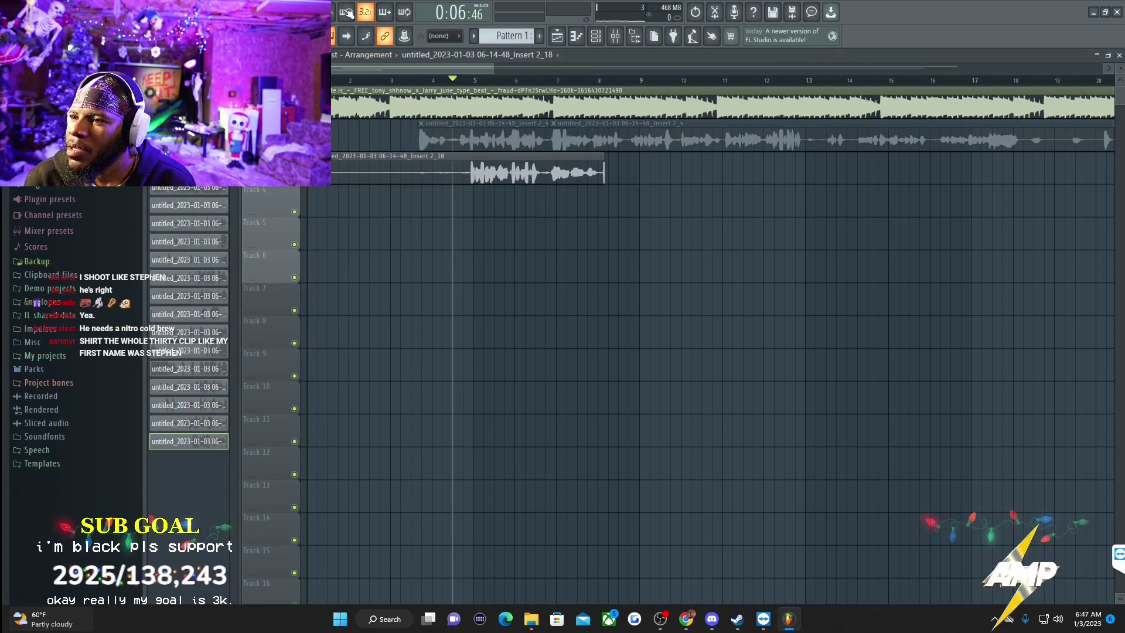
{"action": "key", "text": "space"}
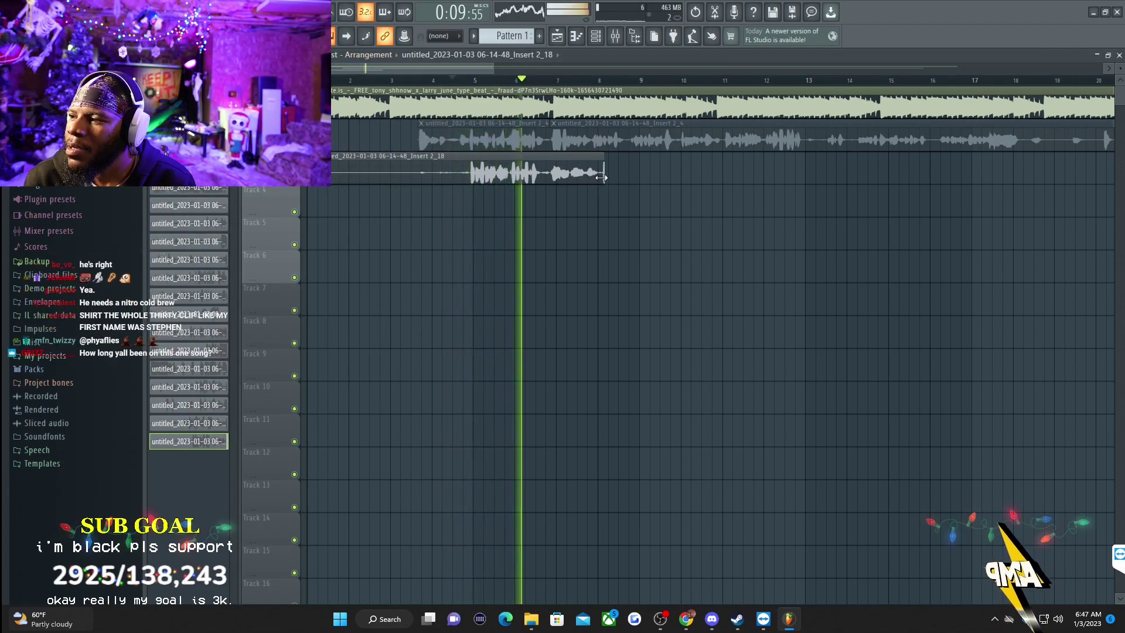
{"action": "key", "text": "space"}
{"action": "right_click", "coordinate": [538, 176]}
{"action": "left_click_drag", "start_coordinate": [452, 78], "coordinate": [317, 79]}
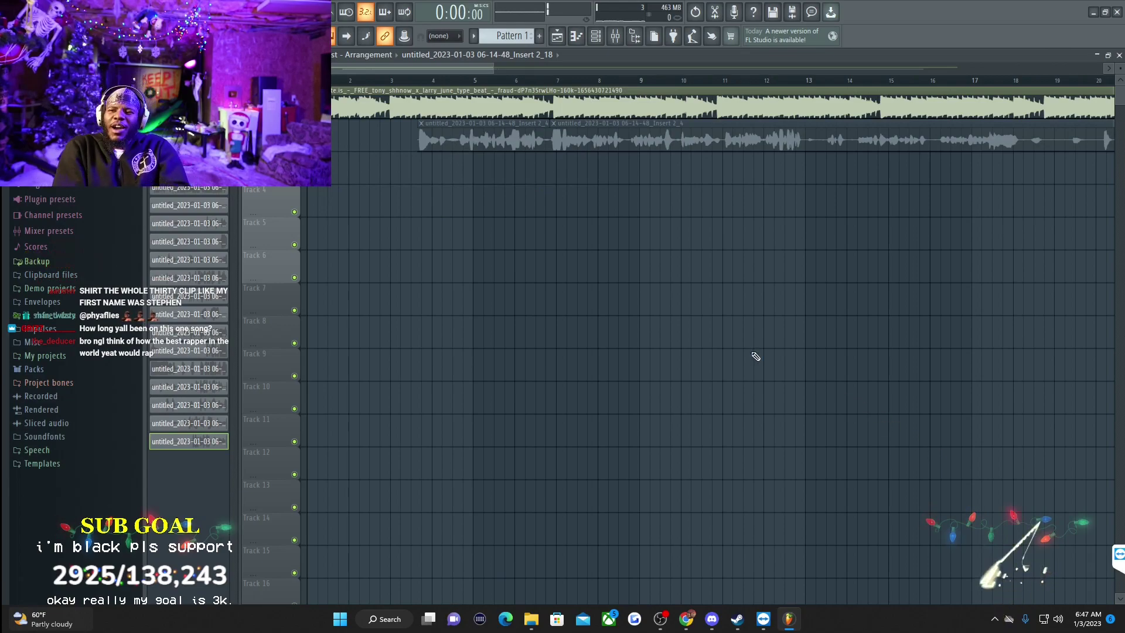
{"action": "key", "text": "ctrl+z"}
Step: Play back the Track 3 take and trim its clip to start at about bar 4.9 and end at about bar 6.9
{"action": "left_click", "coordinate": [438, 78]}
{"action": "key", "text": "space"}
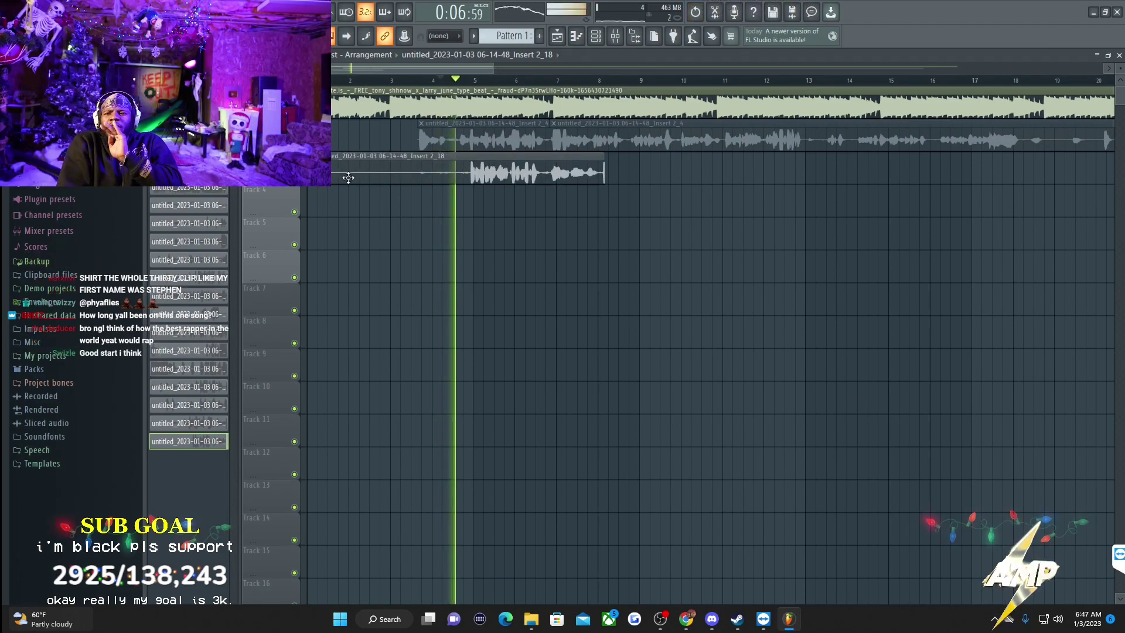
{"action": "left_click_drag", "start_coordinate": [311, 172], "coordinate": [469, 186]}
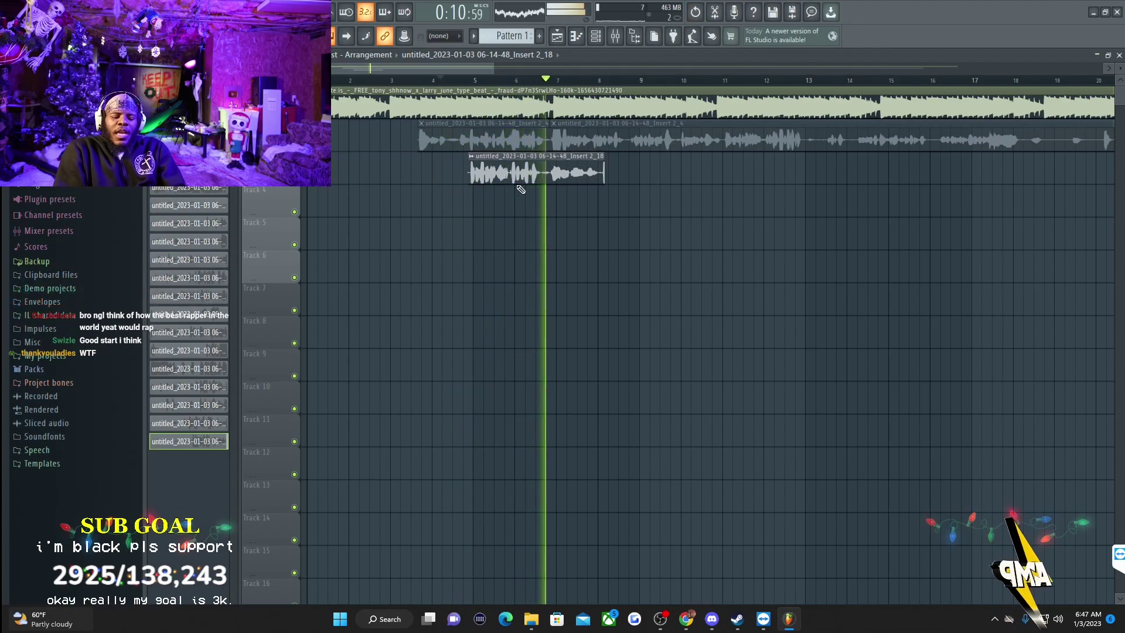
{"action": "key", "text": "space"}
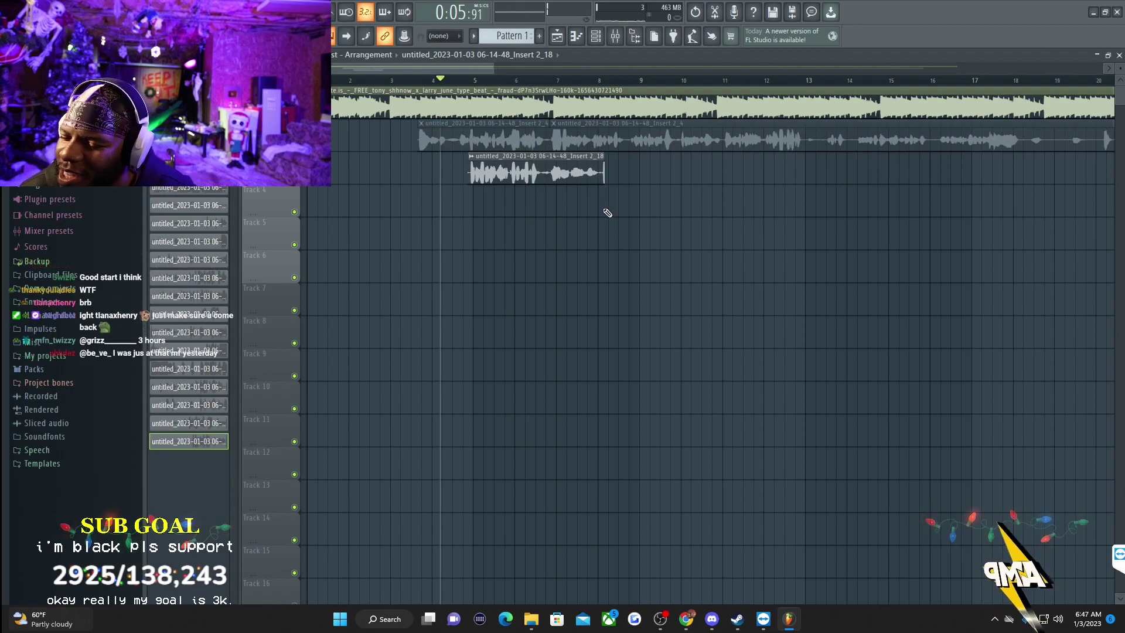
{"action": "left_click_drag", "start_coordinate": [604, 181], "coordinate": [554, 184]}
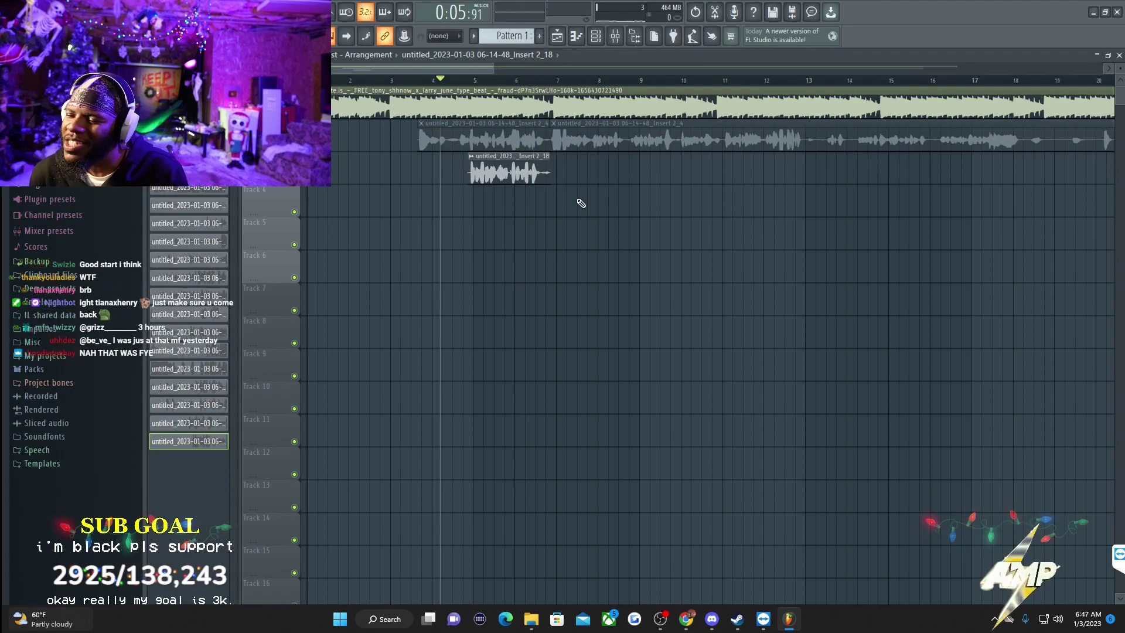